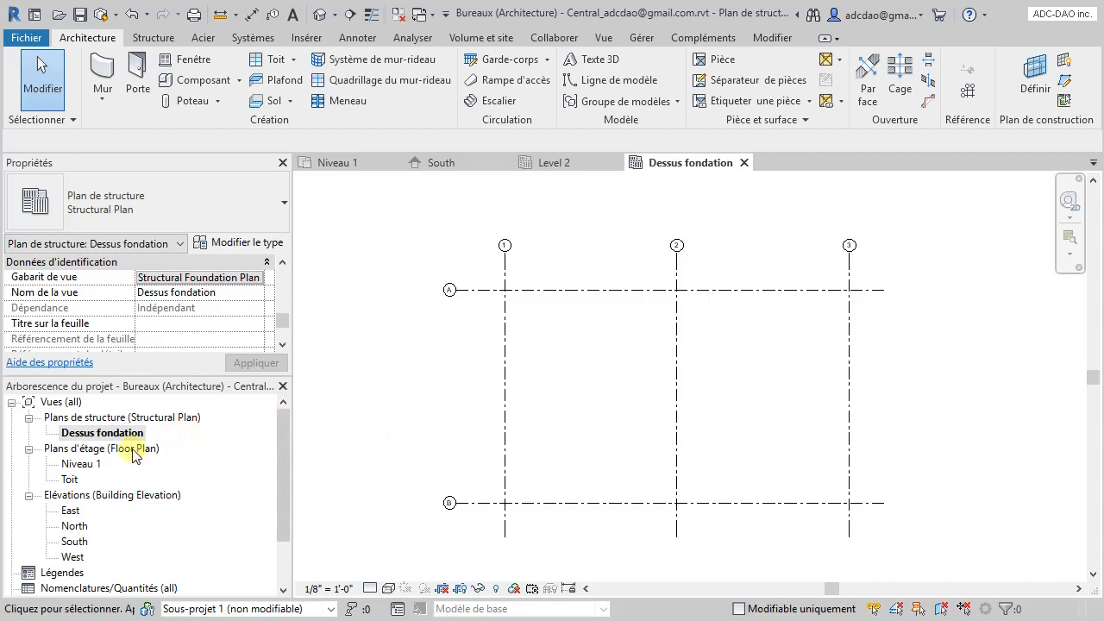
# - In the Niveau 1 floor plan, start a structural wall (Mur porteur) using the type Foundation - 12" Concrete
pyautogui.doubleClick(81, 465)
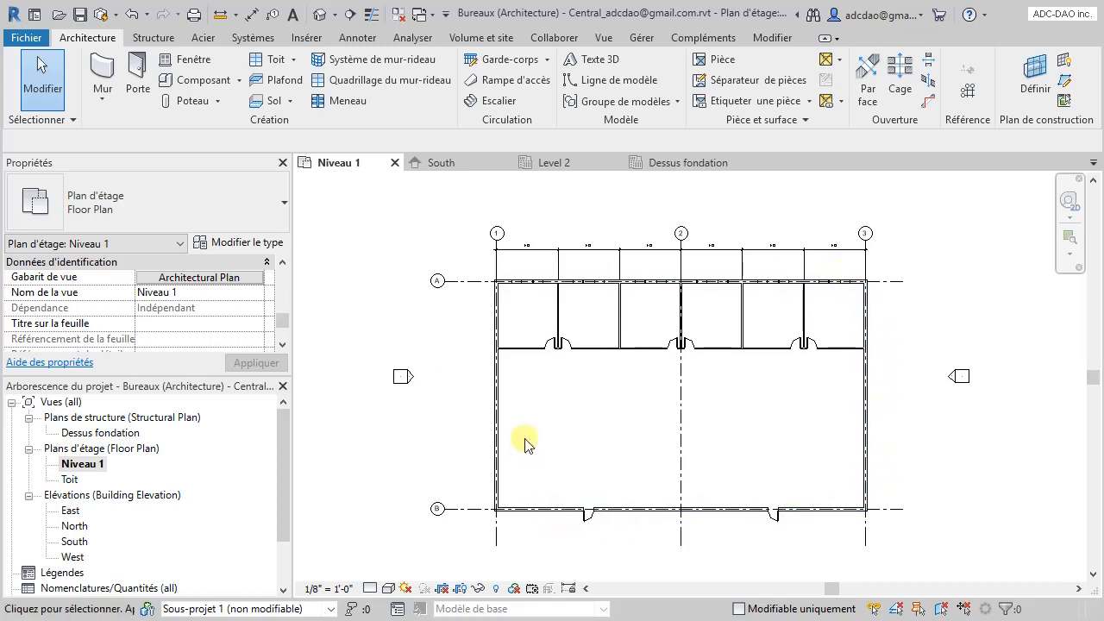
pyautogui.click(105, 101)
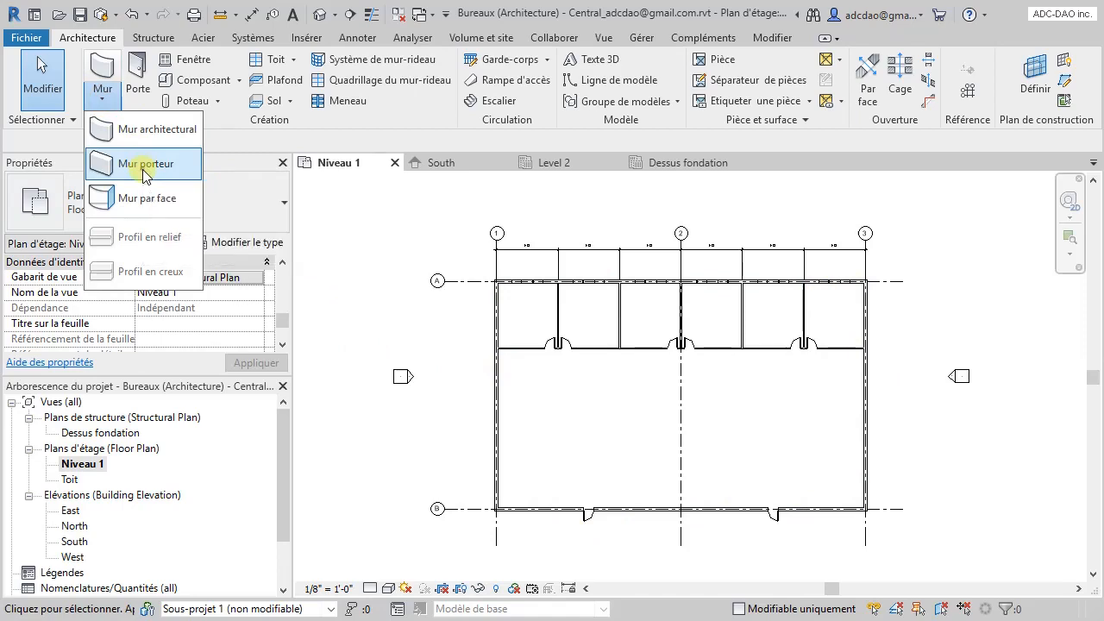
pyautogui.click(143, 165)
pyautogui.click(248, 200)
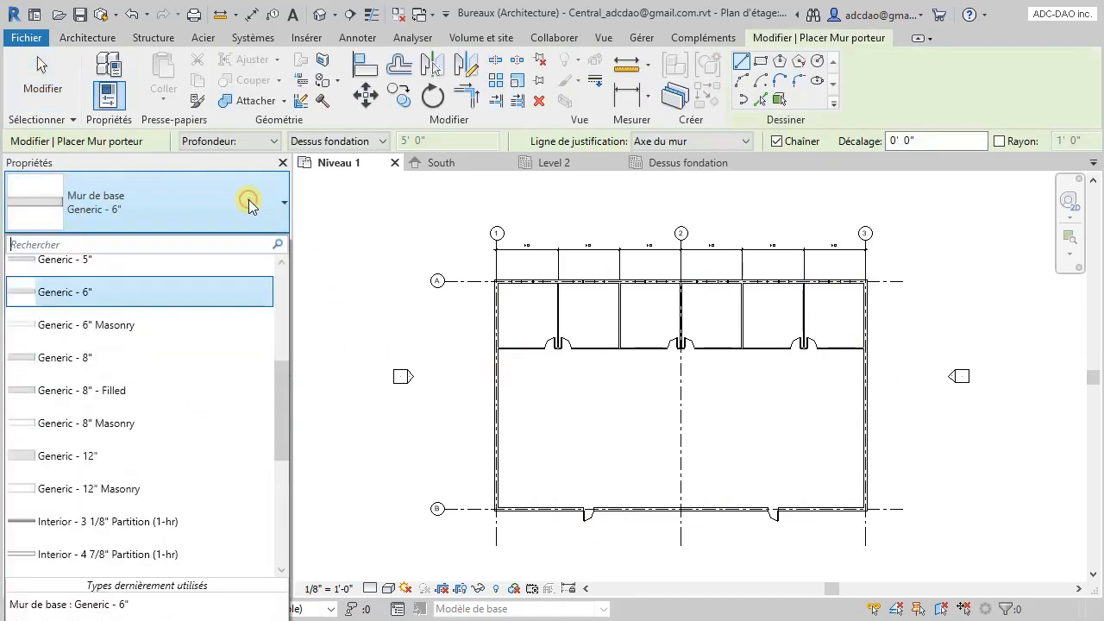
pyautogui.moveTo(280, 393); pyautogui.dragTo(272, 340)
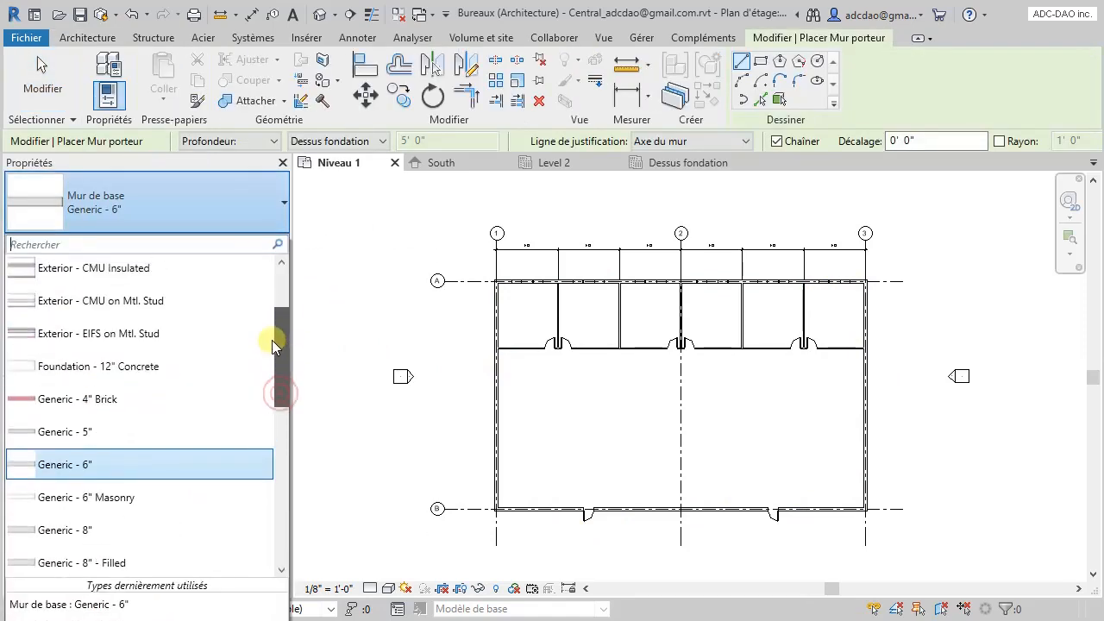
pyautogui.click(93, 365)
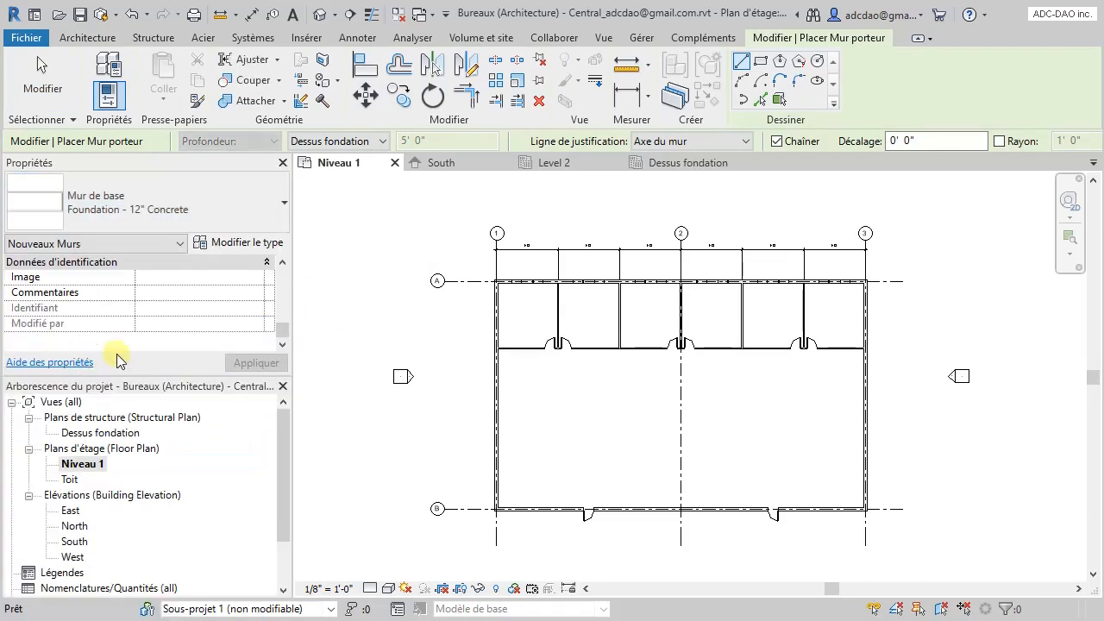
# - Duplicate the foundation wall type and name the copy Foundation - 18" Concrete
pyautogui.click(230, 244)
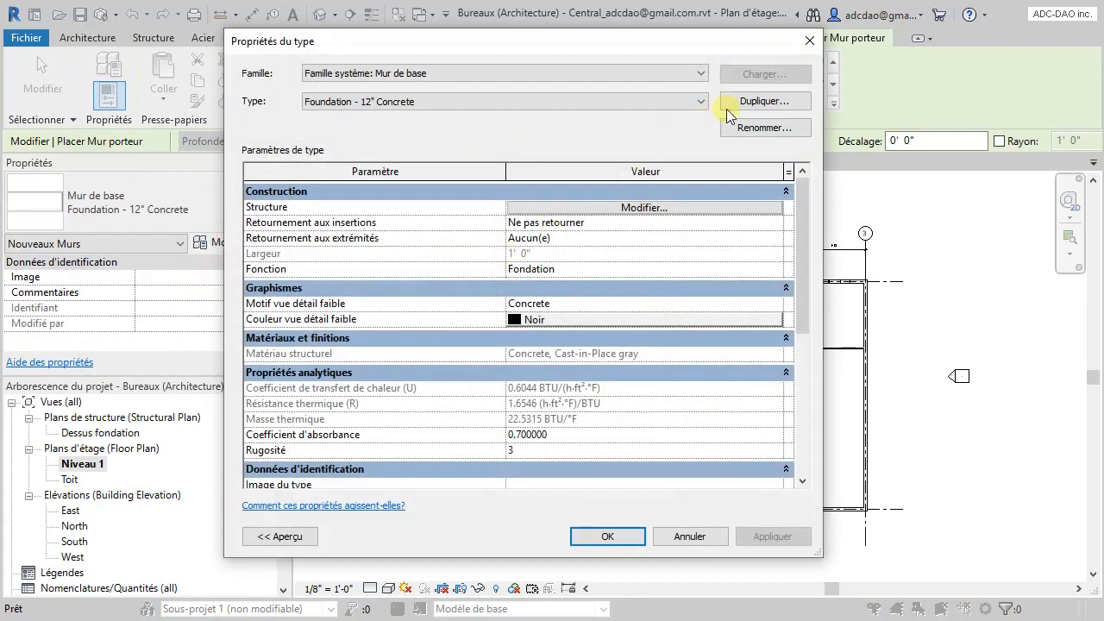
pyautogui.click(747, 102)
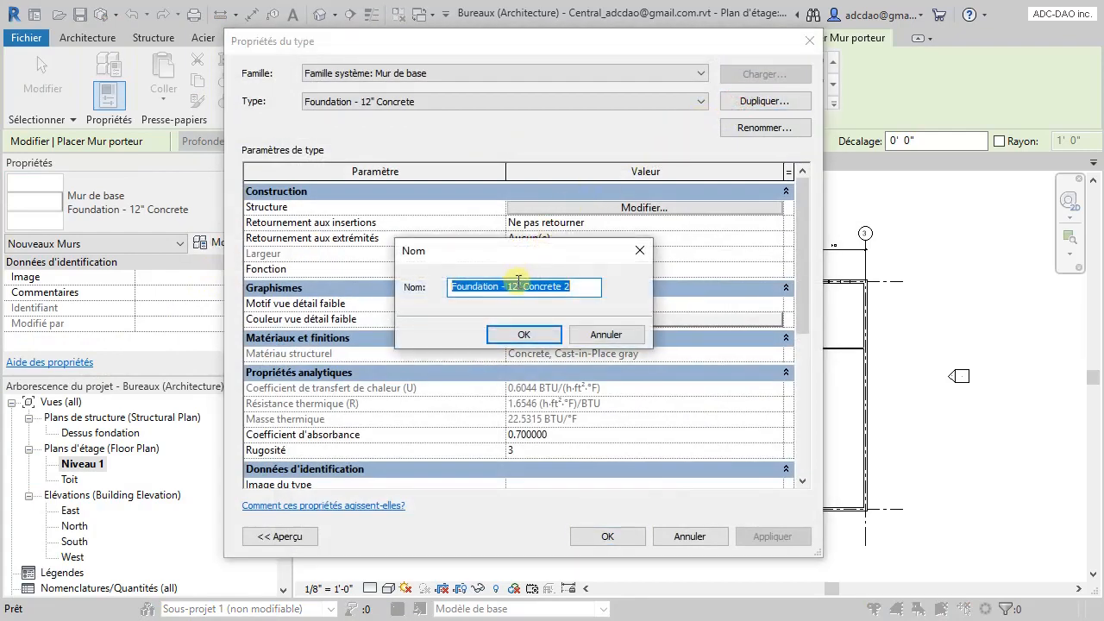
pyautogui.click(518, 286)
pyautogui.press('BackSpace')
pyautogui.write('8')
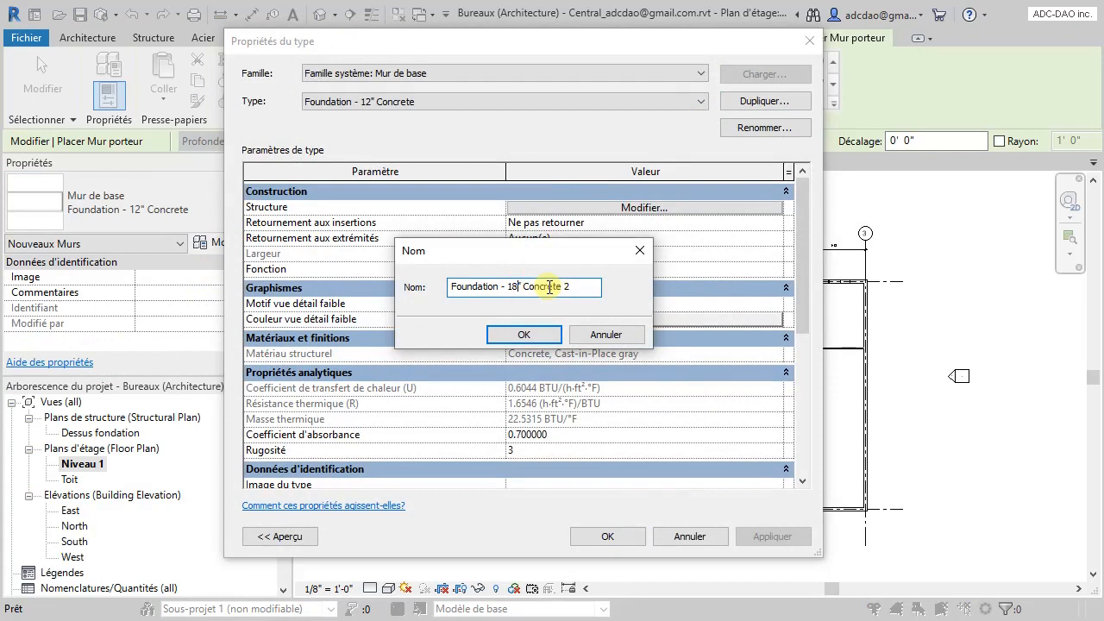
pyautogui.moveTo(558, 287); pyautogui.dragTo(571, 291)
pyautogui.press('BackSpace')
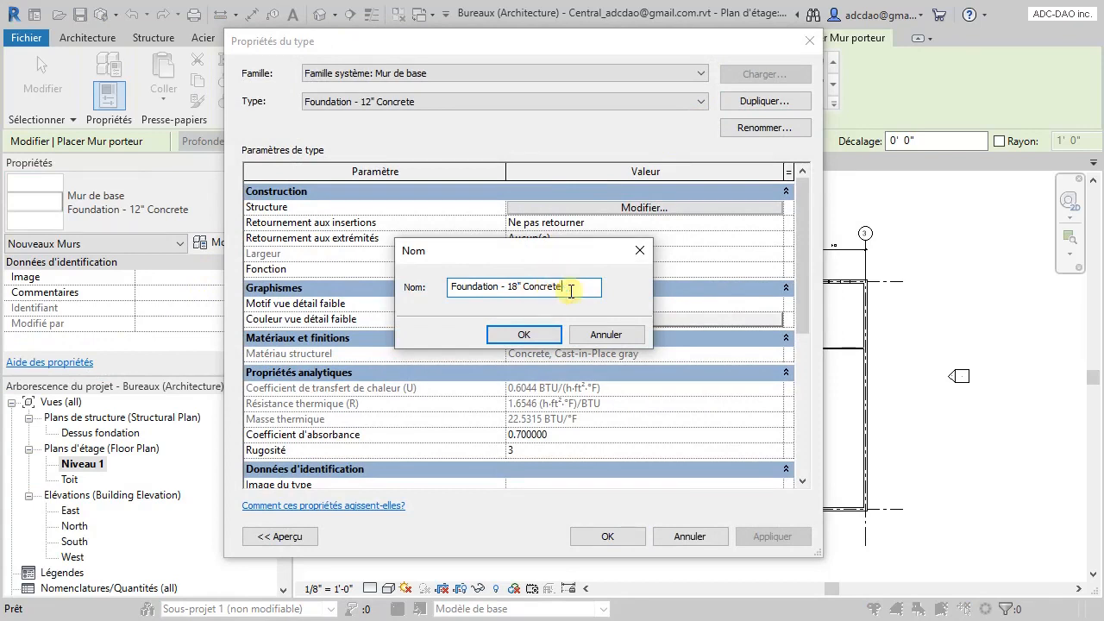
pyautogui.click(498, 334)
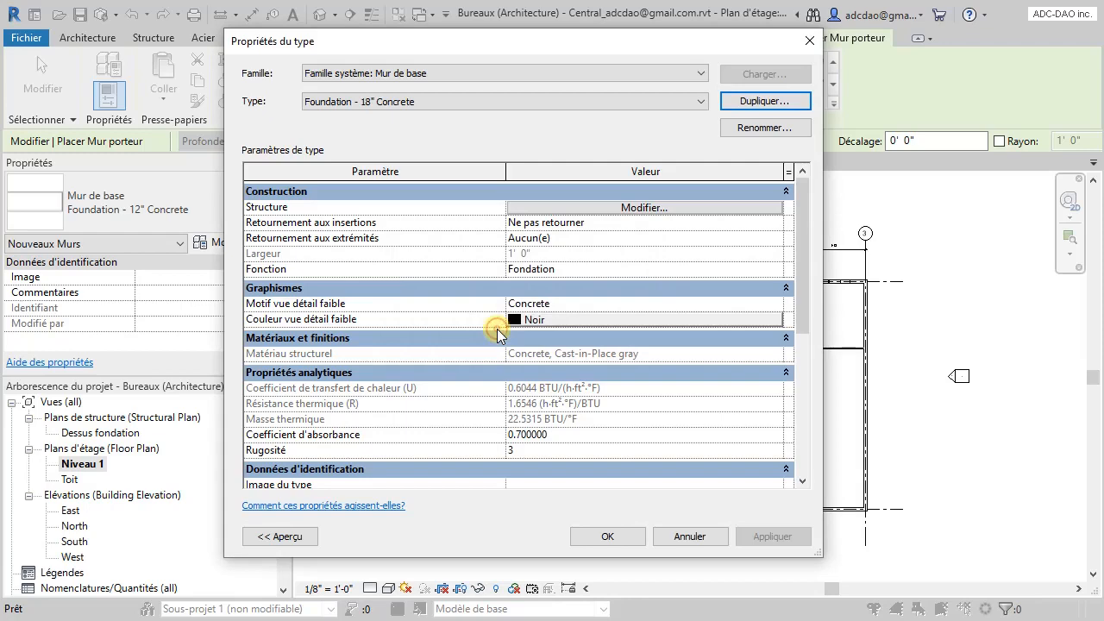
# - Set the concrete Porteur/Ossature layer of the 18" foundation wall type to a thickness of 1' 6"
pyautogui.click(637, 212)
pyautogui.click(500, 220)
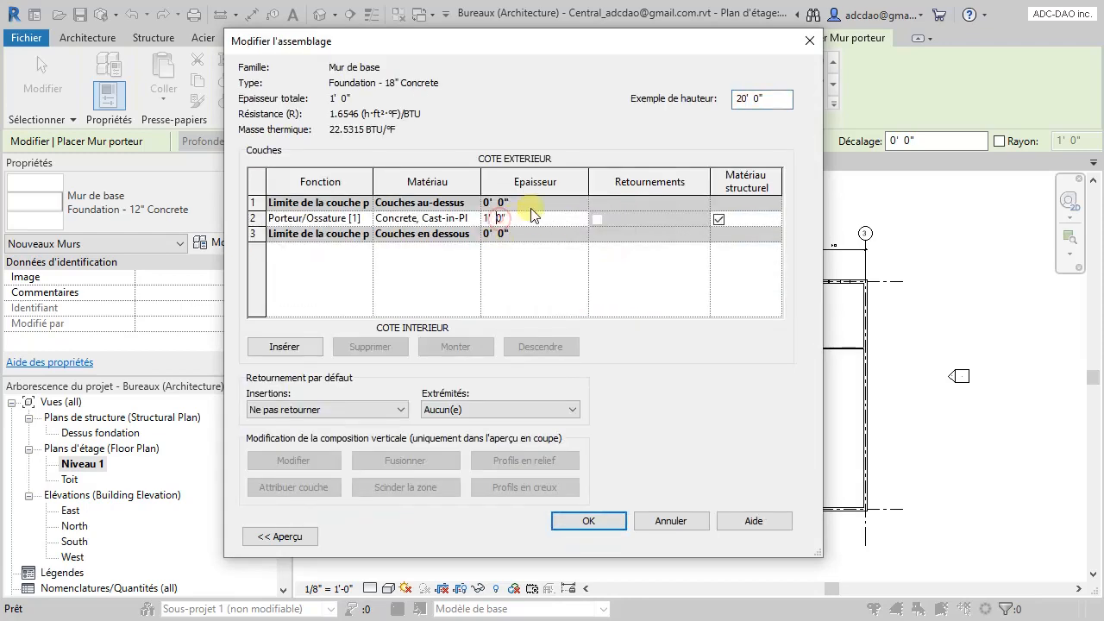
pyautogui.press('BackSpace')
pyautogui.write('6')
pyautogui.click(584, 520)
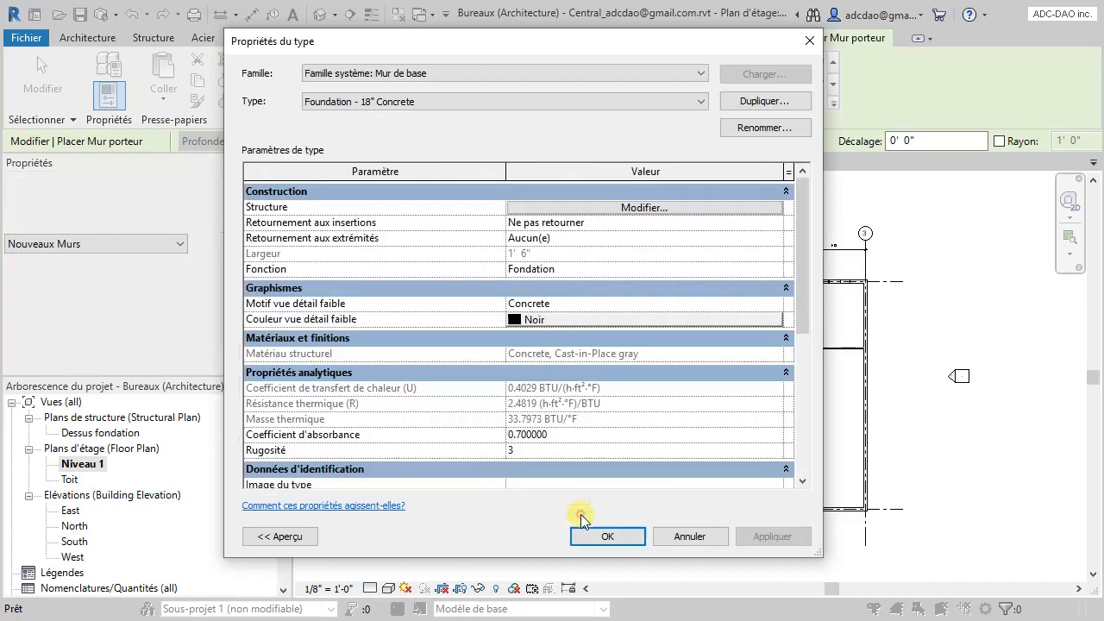
pyautogui.click(605, 531)
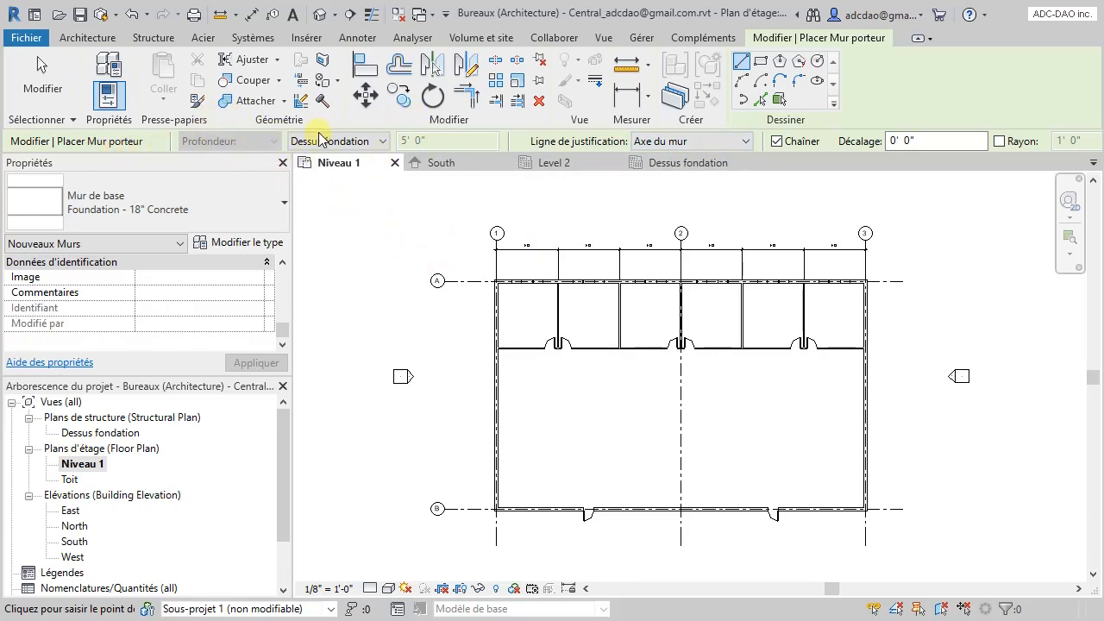
# - Place the 18" foundation wall by picking the centreline of the exterior wall along grid 1, and end wall placement
pyautogui.moveTo(283, 329); pyautogui.dragTo(283, 281)
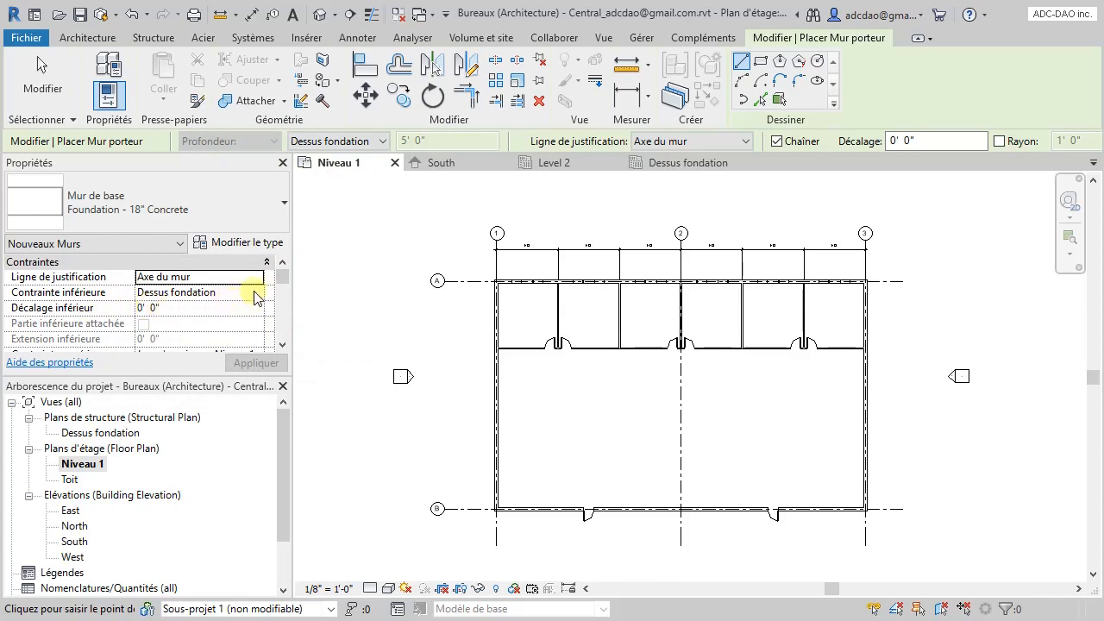
pyautogui.moveTo(283, 276); pyautogui.dragTo(284, 285)
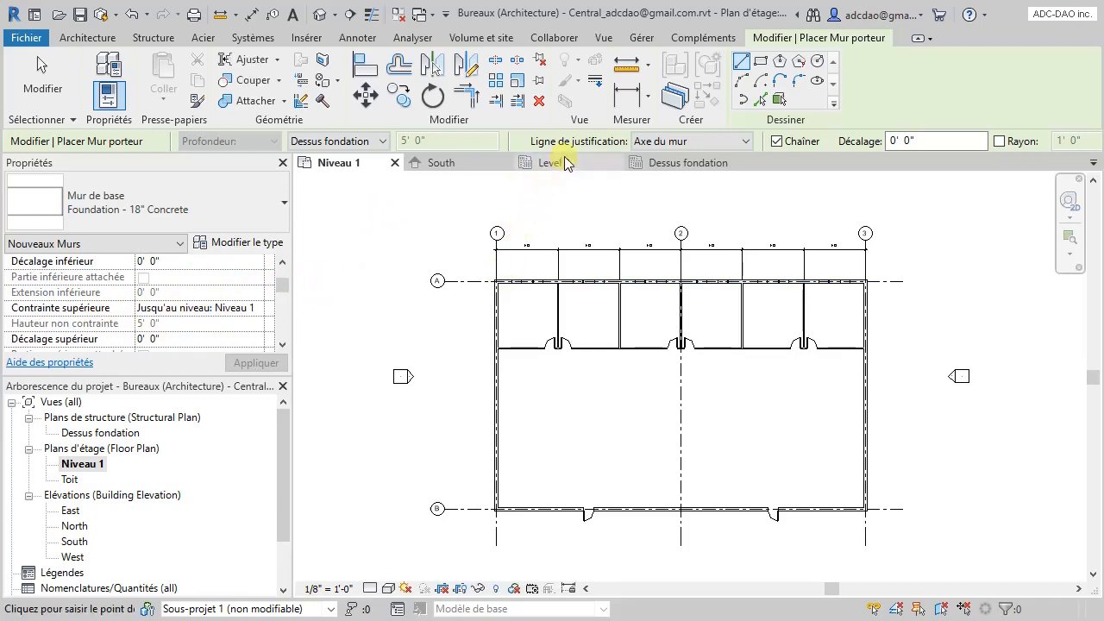
pyautogui.click(763, 100)
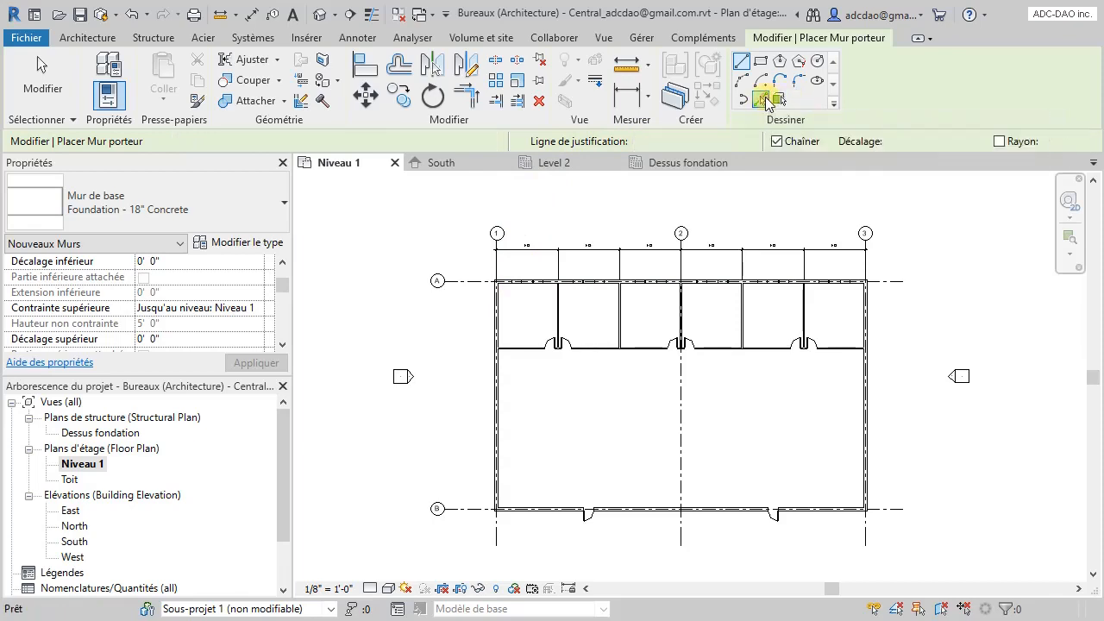
pyautogui.scroll(3, 497, 419)
pyautogui.scroll(2, 501, 422)
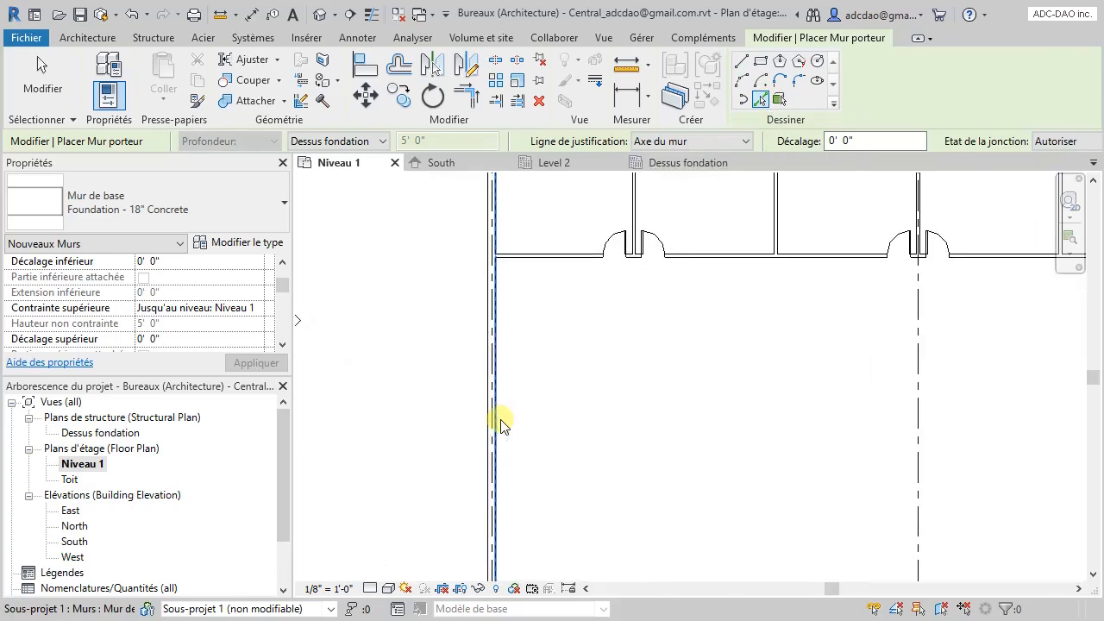
pyautogui.scroll(2, 493, 366)
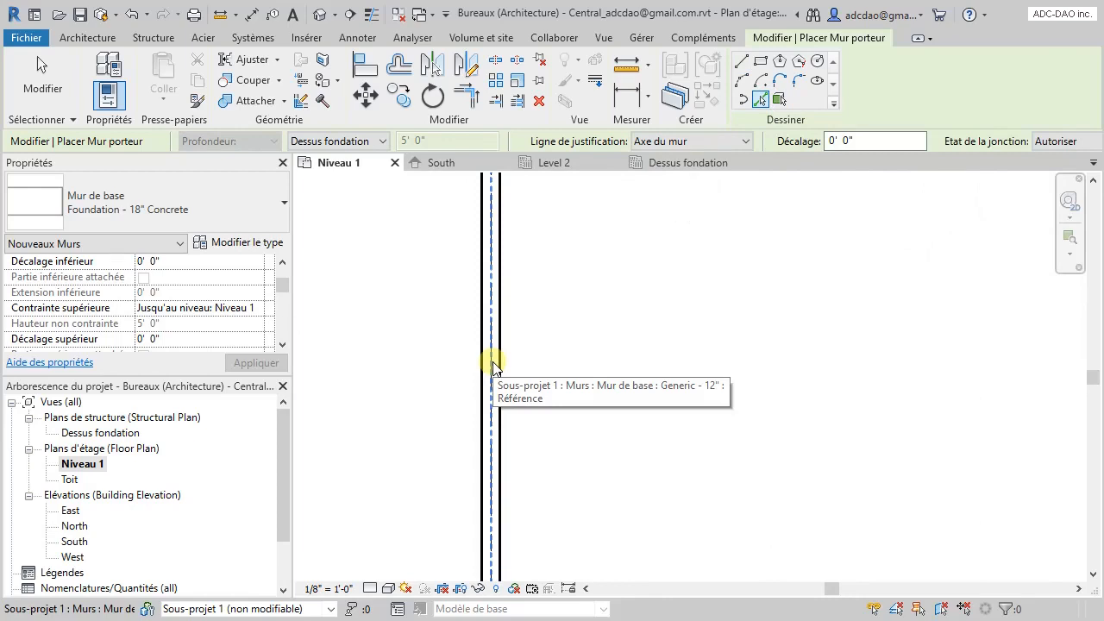
pyautogui.click(493, 366)
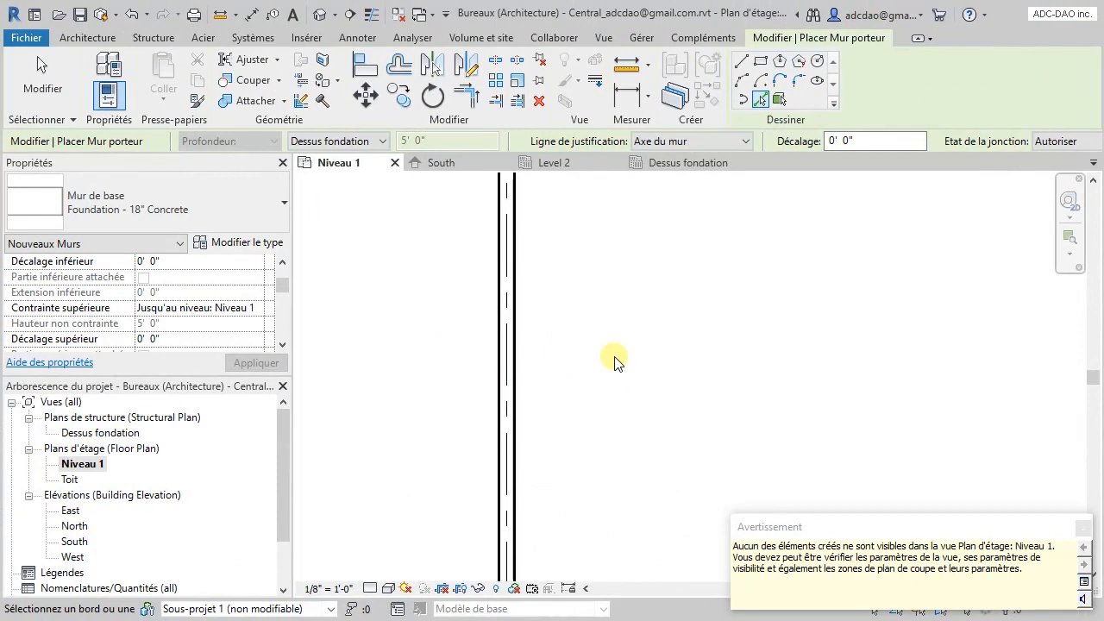
pyautogui.scroll(-4, 620, 338)
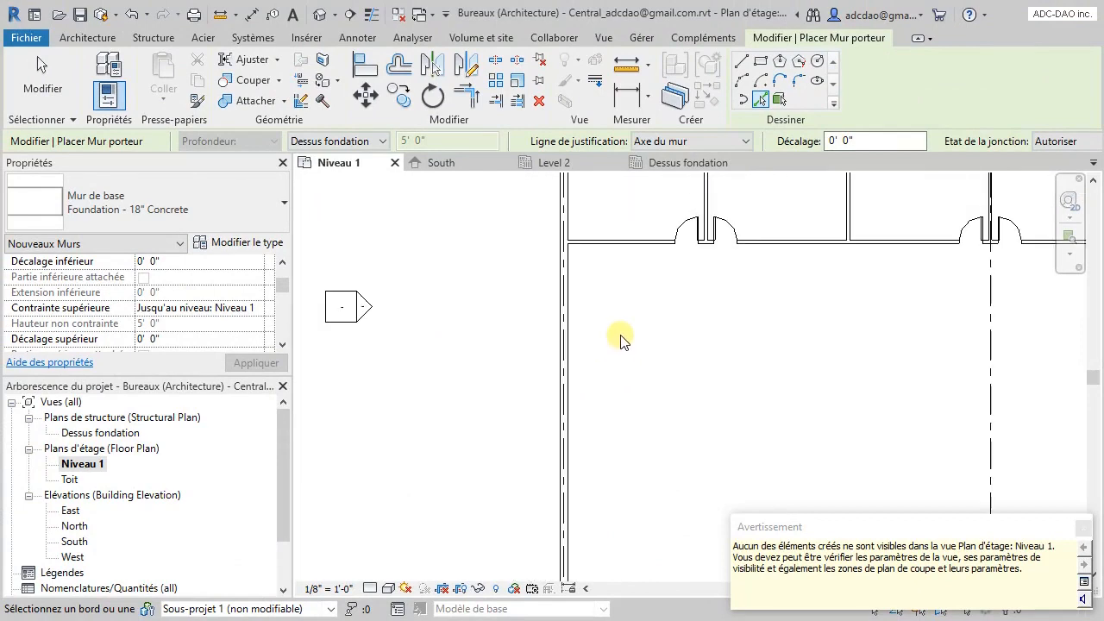
pyautogui.scroll(-4, 619, 338)
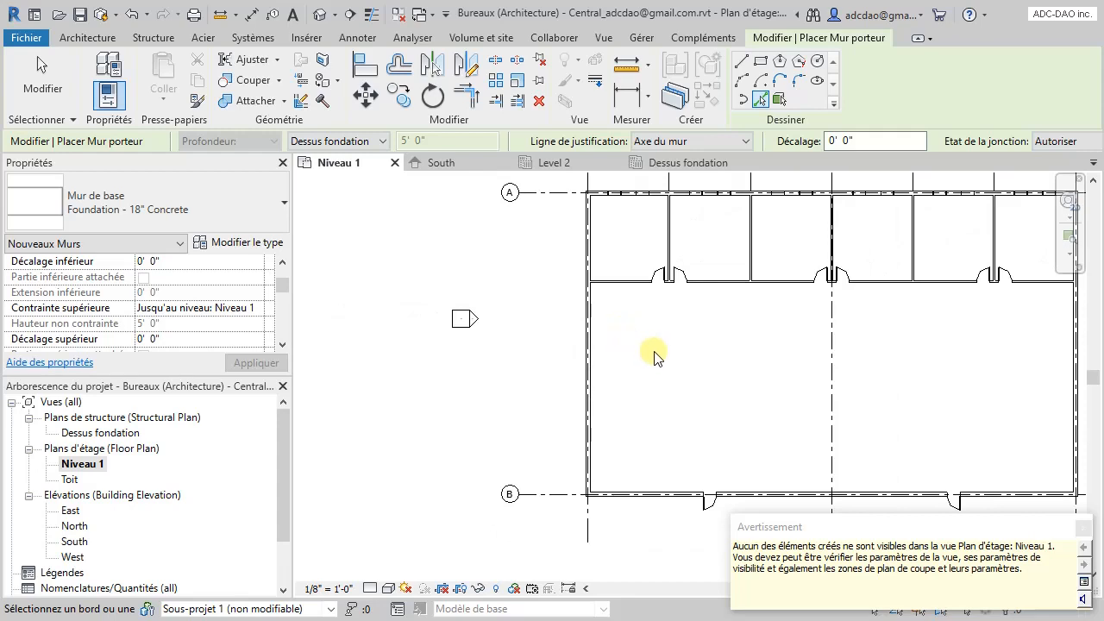
pyautogui.moveTo(654, 356)
pyautogui.mouseDown(button='middle')
pyautogui.moveTo(618, 357)
pyautogui.moveTo(549, 389)
pyautogui.moveTo(552, 417)
pyautogui.moveTo(561, 402)
pyautogui.mouseUp(button='middle')
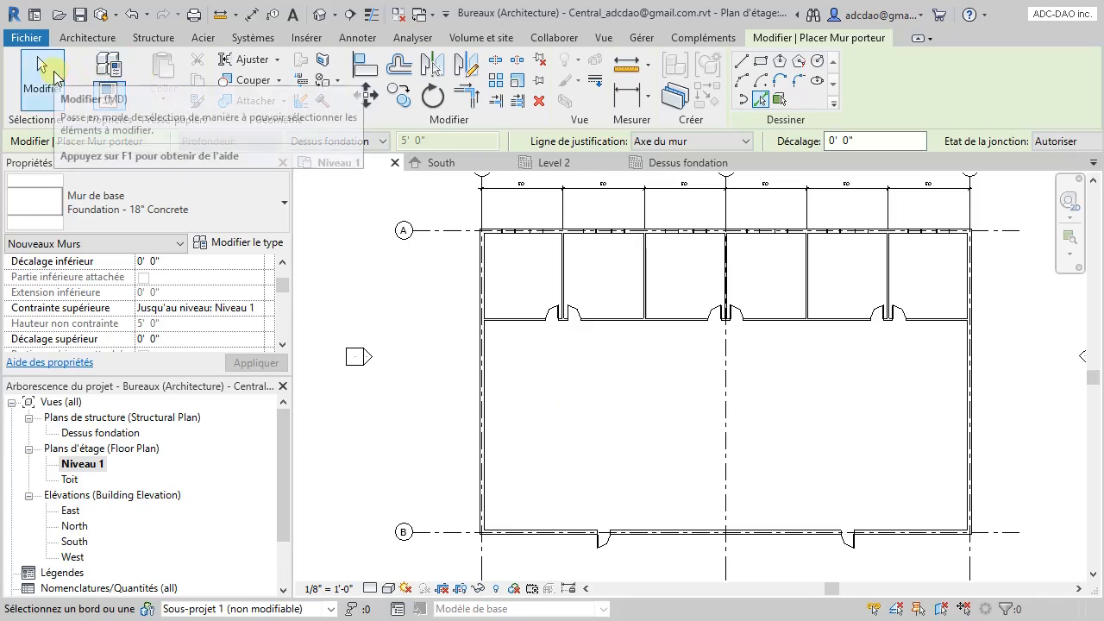
pyautogui.click(53, 74)
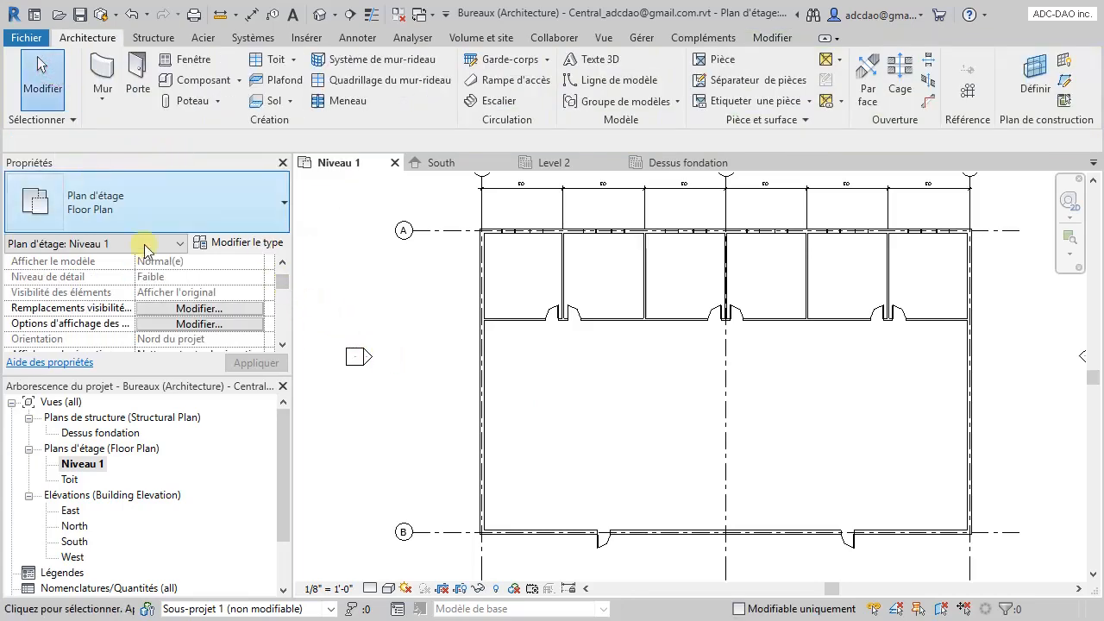
# - Remove the view template from the Niveau 1 floor plan by assigning <Aucun>
pyautogui.moveTo(281, 286); pyautogui.dragTo(287, 321)
pyautogui.click(191, 310)
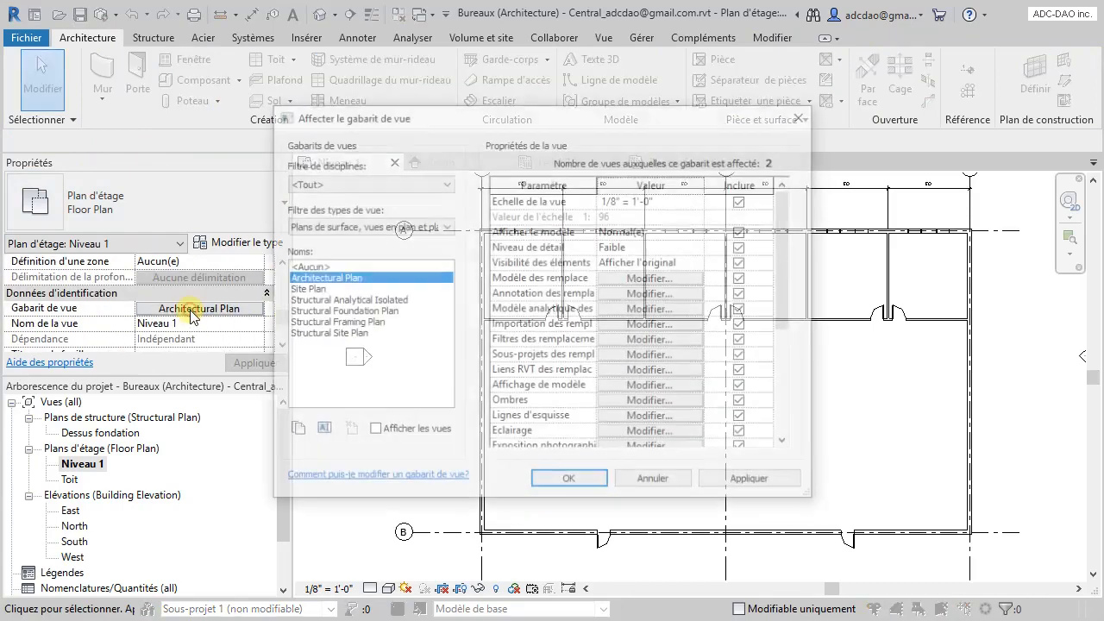
pyautogui.click(302, 266)
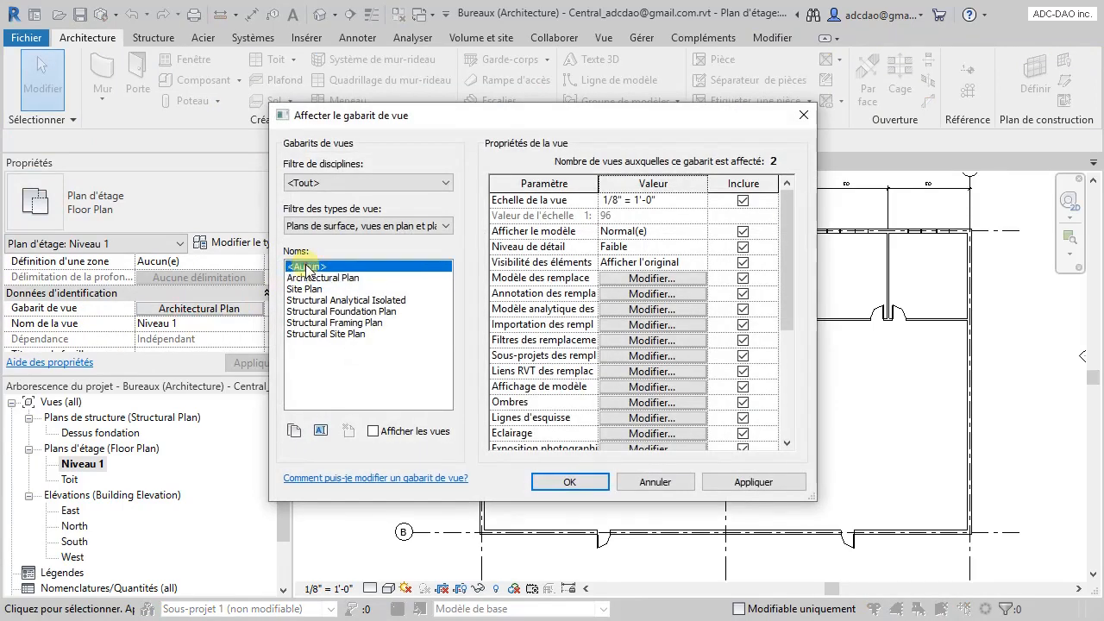
pyautogui.click(546, 481)
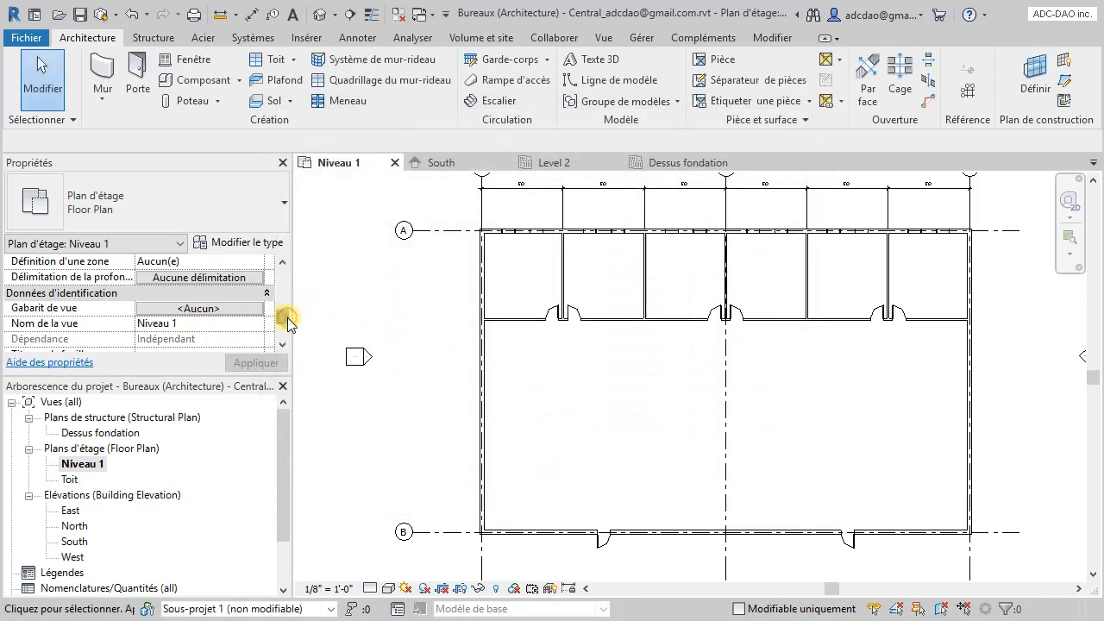
# - Set the Niveau 1 view range offsets for Bas and for the view depth level to -1' 0"
pyautogui.moveTo(287, 323); pyautogui.dragTo(284, 306)
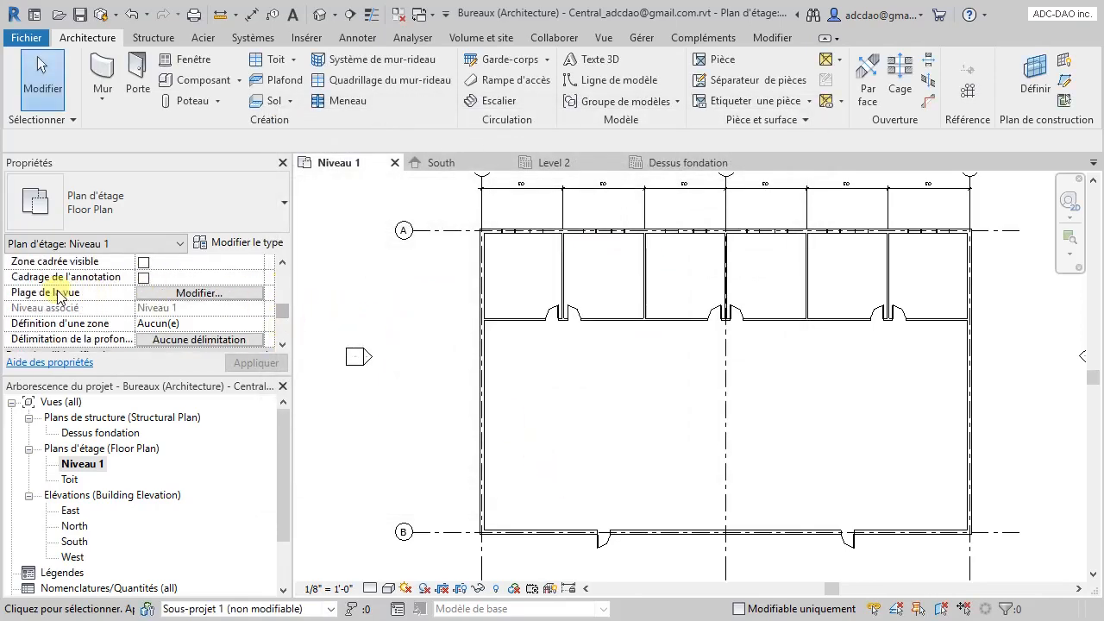
pyautogui.click(219, 295)
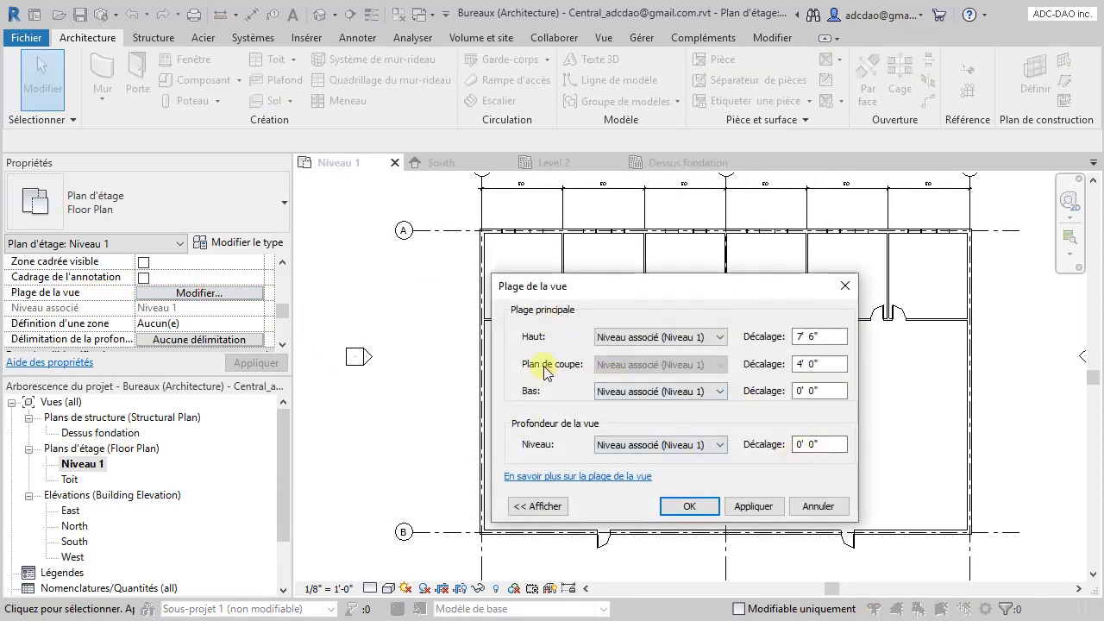
pyautogui.click(817, 390)
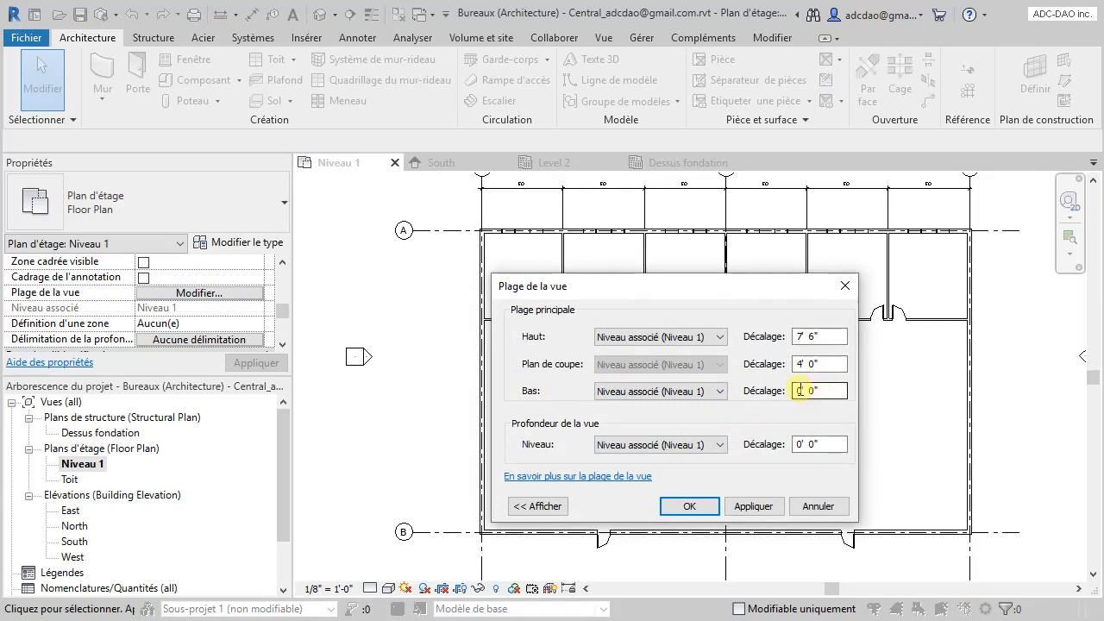
pyautogui.click(799, 391)
pyautogui.press('Delete')
pyautogui.write('-1')
pyautogui.click(798, 444)
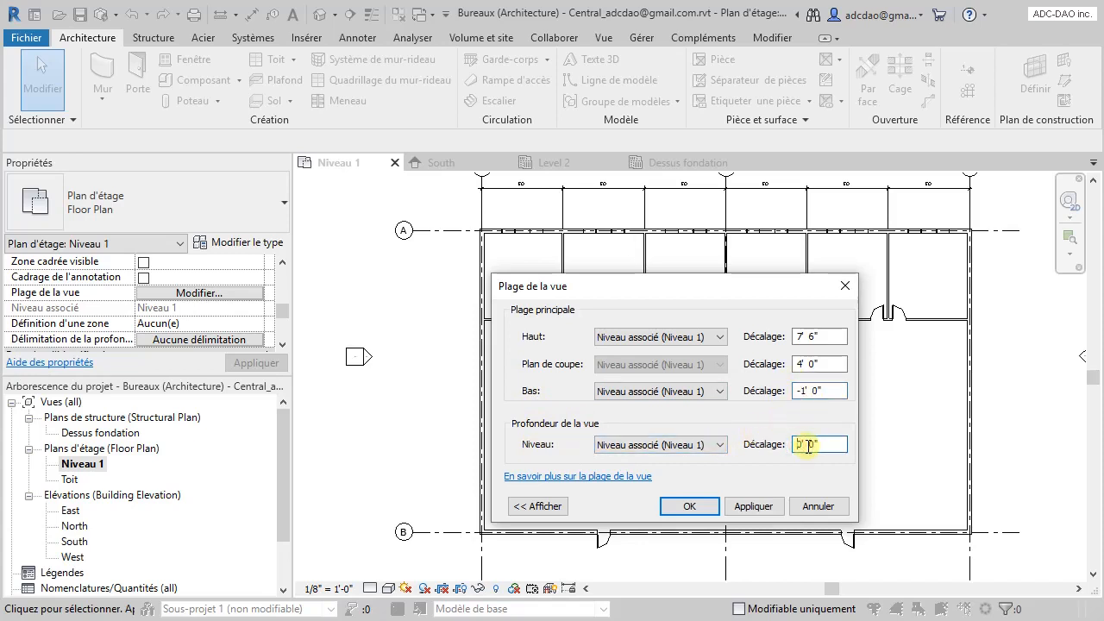
pyautogui.write('-1')
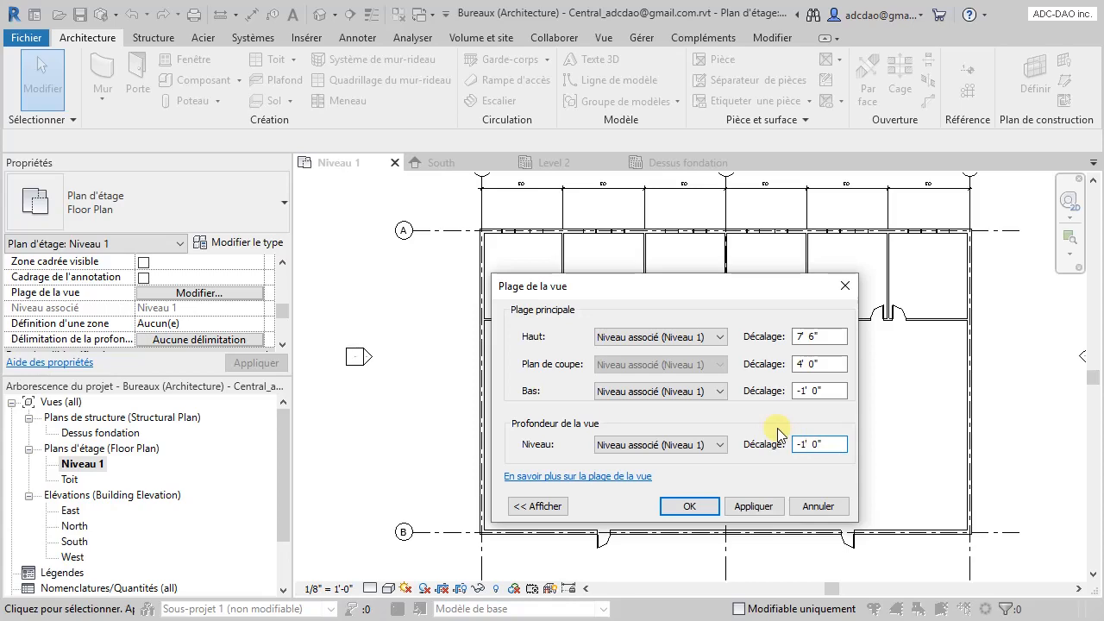
pyautogui.click(690, 508)
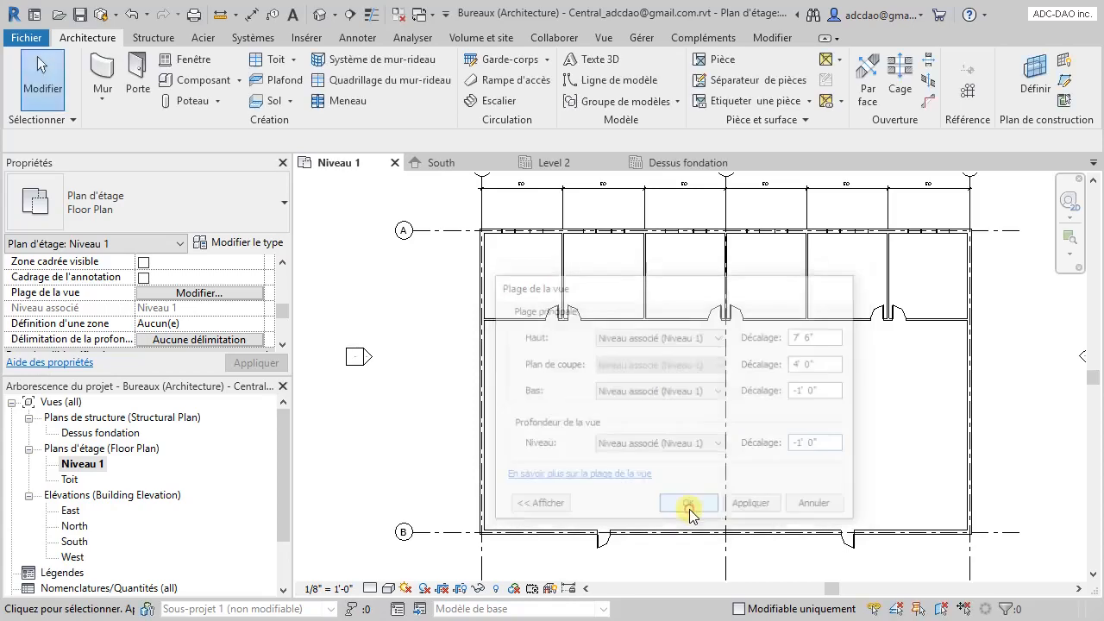
# - Select the foundation wall along grid 1 to inspect it in the Niveau 1 plan
pyautogui.scroll(1, 510, 379)
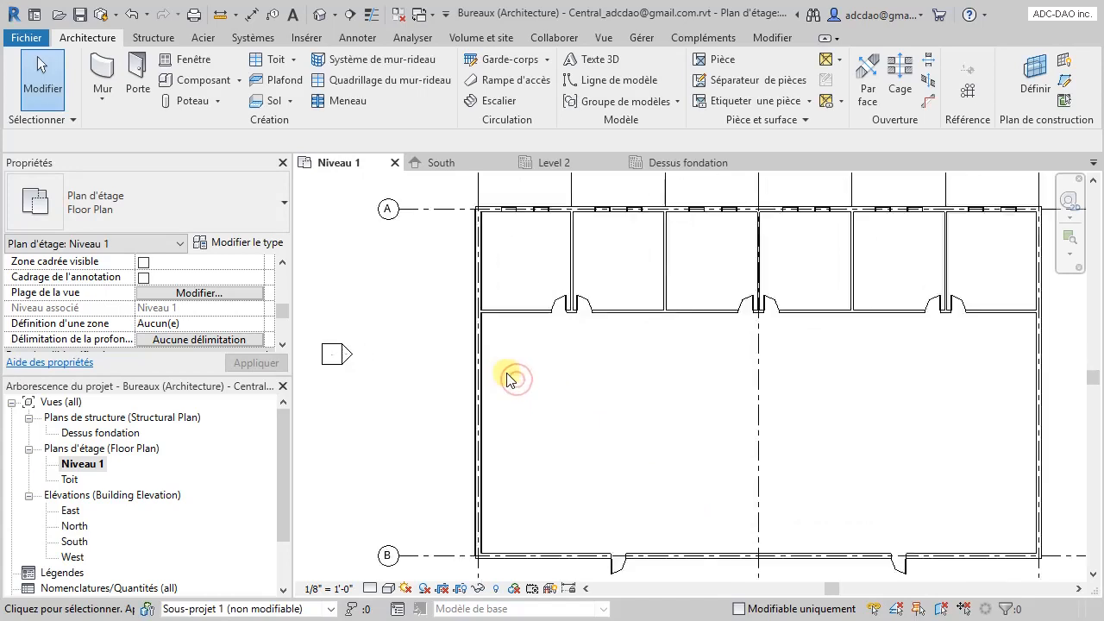
pyautogui.scroll(3, 508, 377)
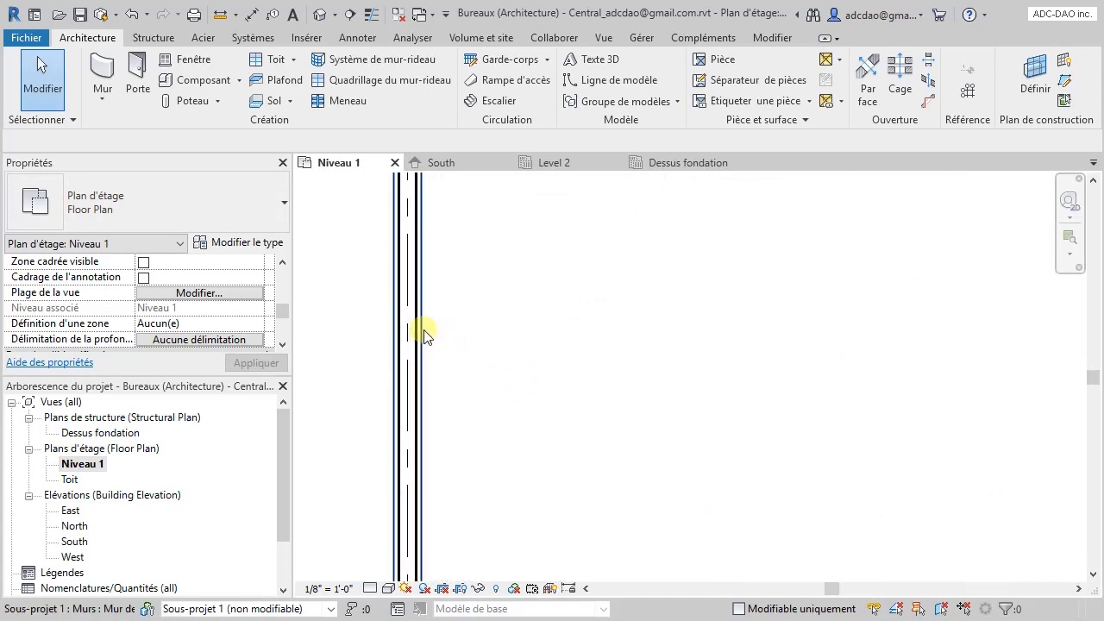
pyautogui.click(424, 336)
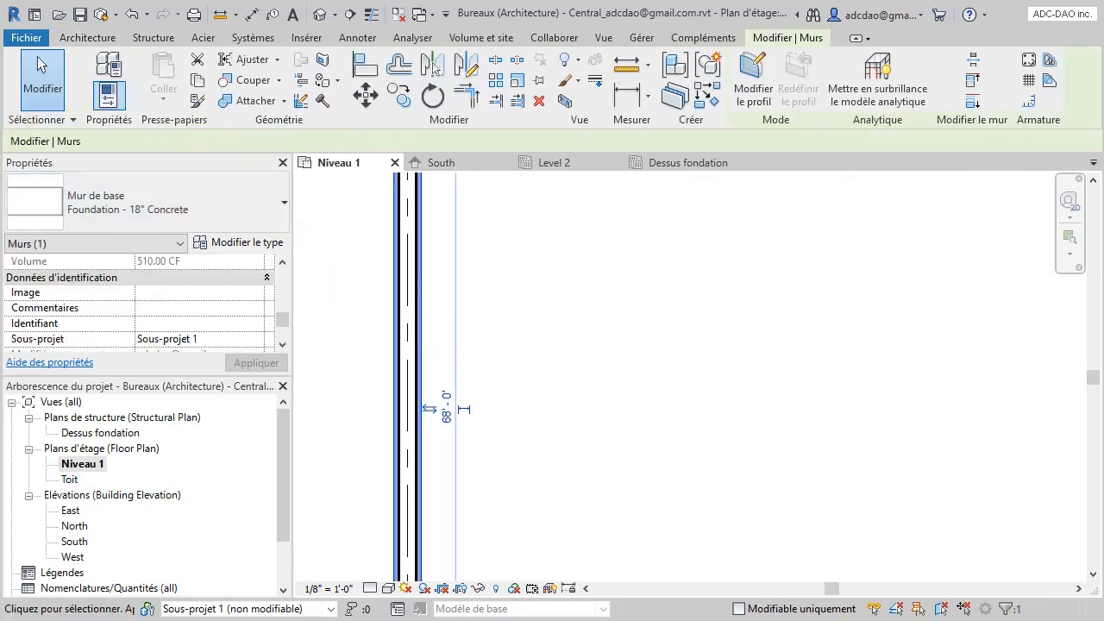
# - Set the Bas offset of the Niveau 1 view range to 0' 0", keeping the view depth level offset at -1' 0"
pyautogui.click(556, 402)
pyautogui.scroll(-2, 558, 404)
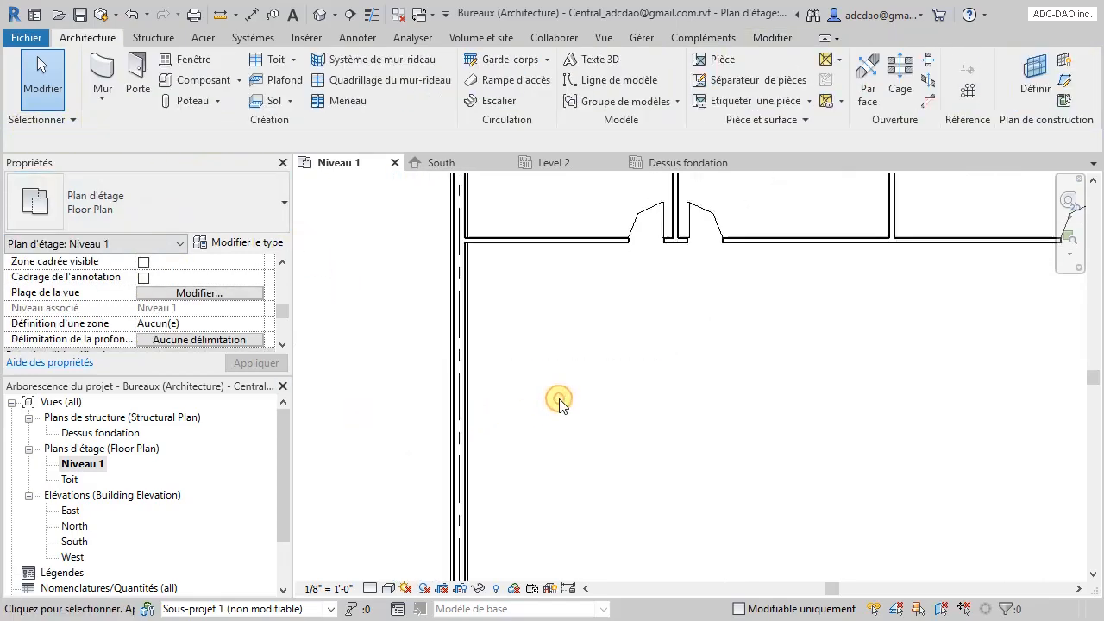
pyautogui.scroll(-3, 561, 402)
pyautogui.moveTo(561, 402); pyautogui.dragTo(518, 373, button='middle')
pyautogui.scroll(-1, 529, 388)
pyautogui.scroll(1, 518, 374)
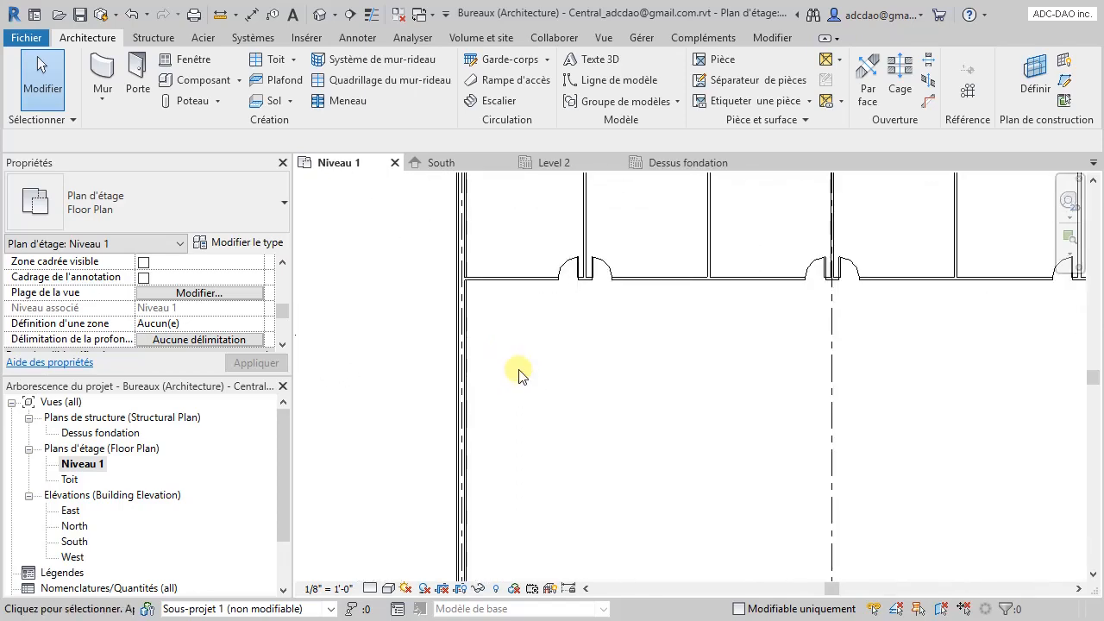
pyautogui.scroll(1, 518, 374)
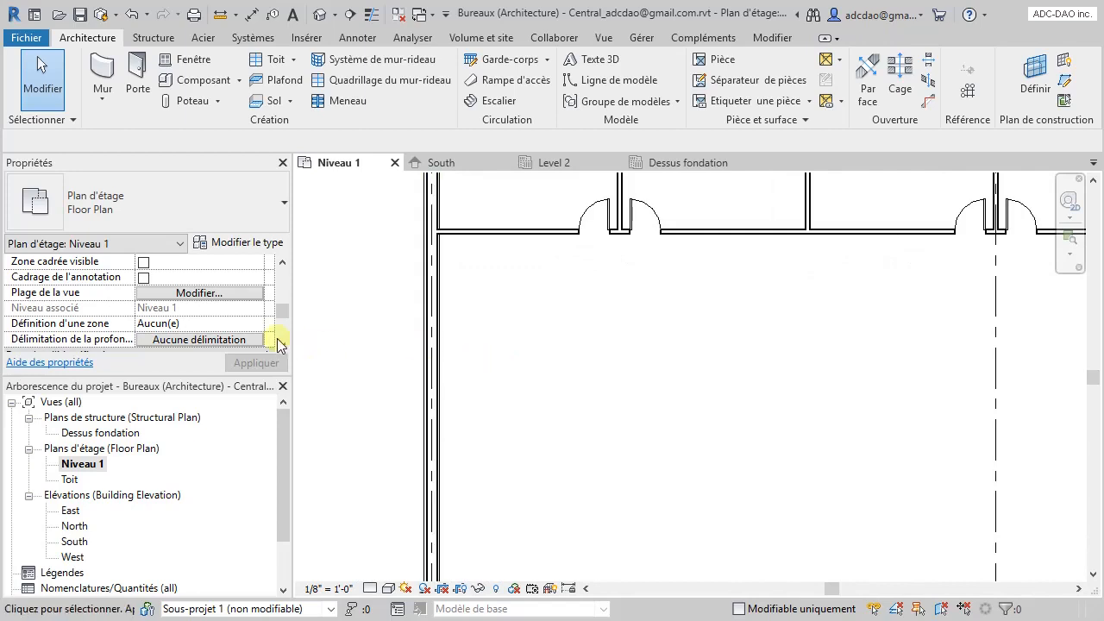
pyautogui.click(190, 295)
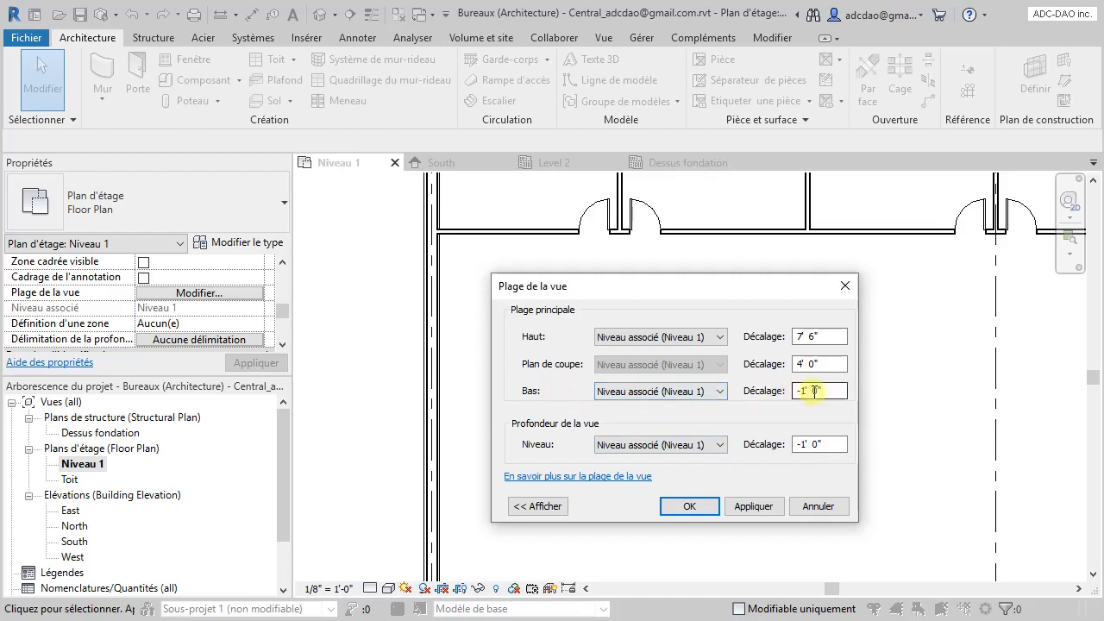
pyautogui.moveTo(836, 391); pyautogui.dragTo(769, 386)
pyautogui.write('0')
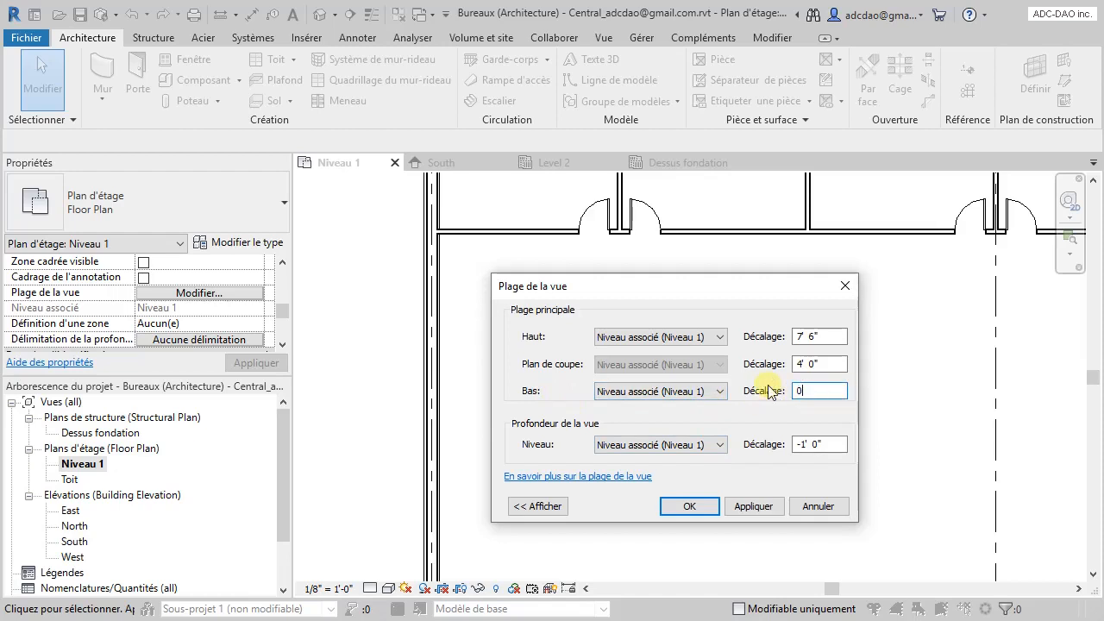
pyautogui.click(835, 444)
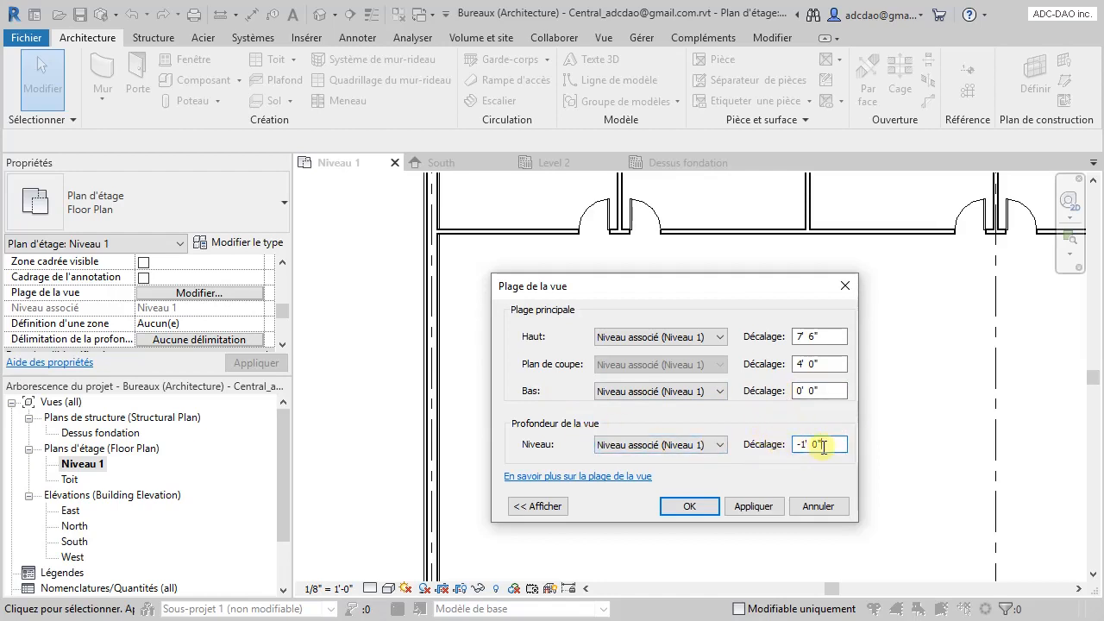
pyautogui.click(689, 506)
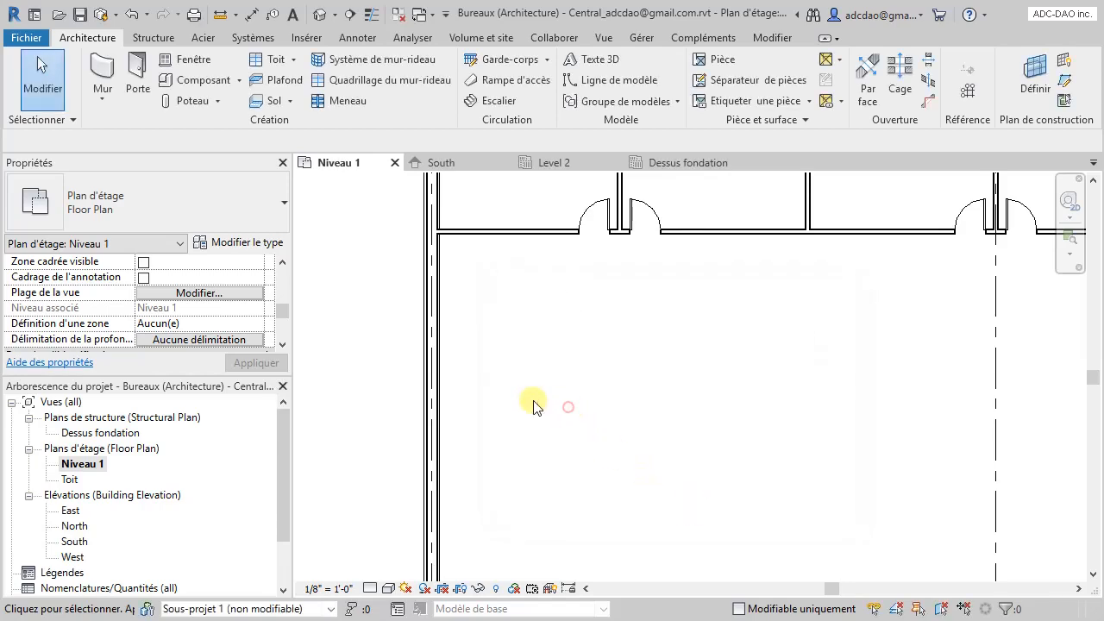
# - Set the line colour of the <Au-delà> line style to blue (Bleu) in the project's line styles
pyautogui.scroll(3, 468, 340)
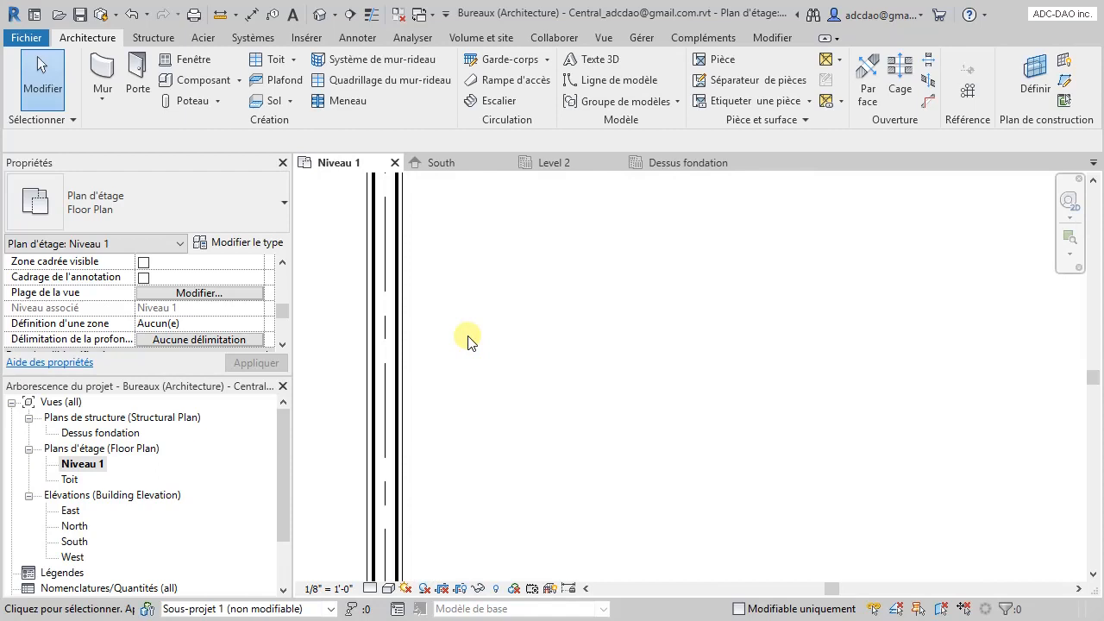
pyautogui.scroll(-2, 468, 341)
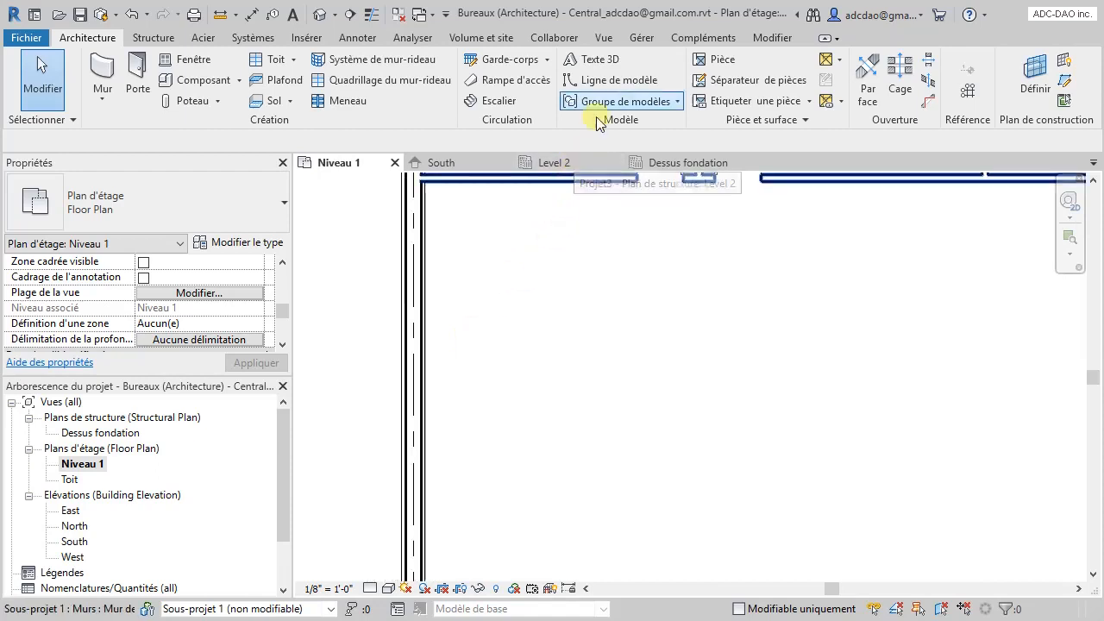
pyautogui.click(643, 40)
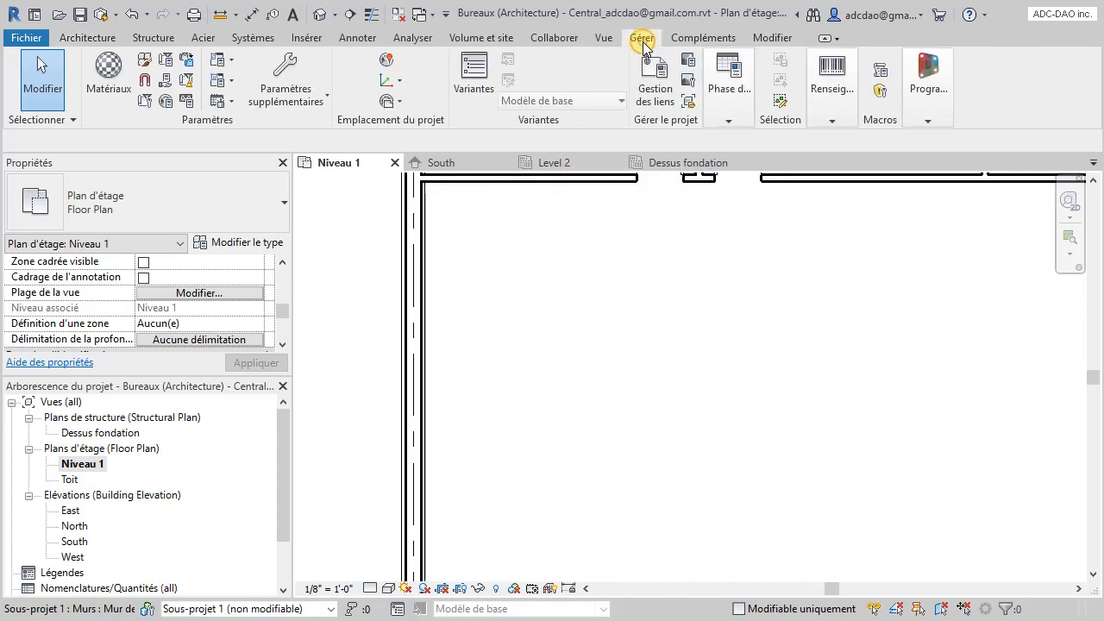
pyautogui.click(294, 108)
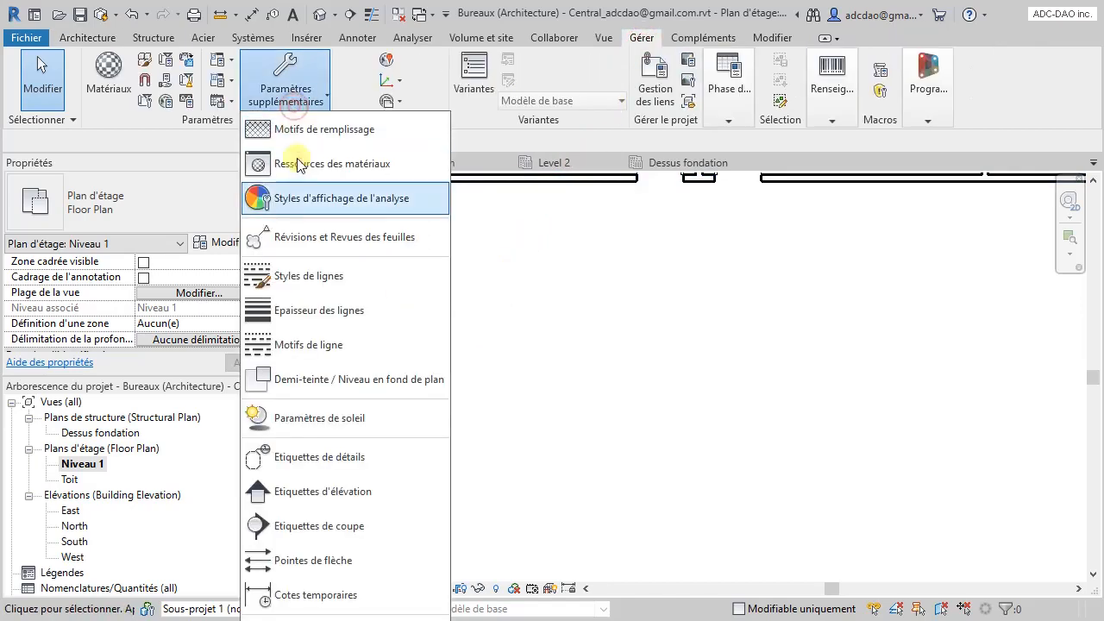
pyautogui.click(299, 277)
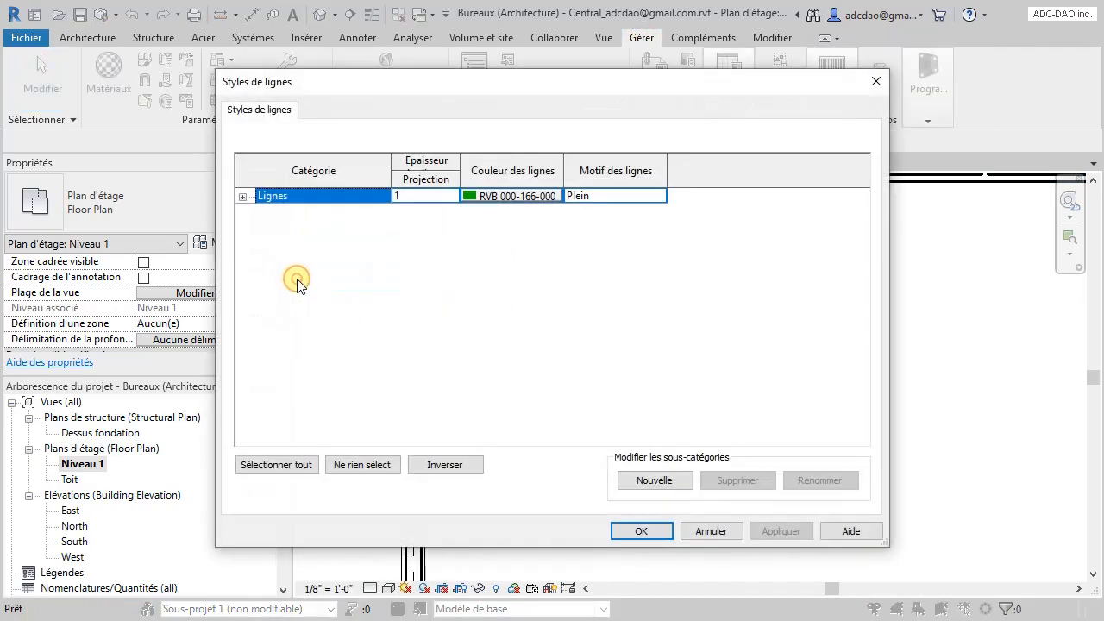
pyautogui.click(243, 197)
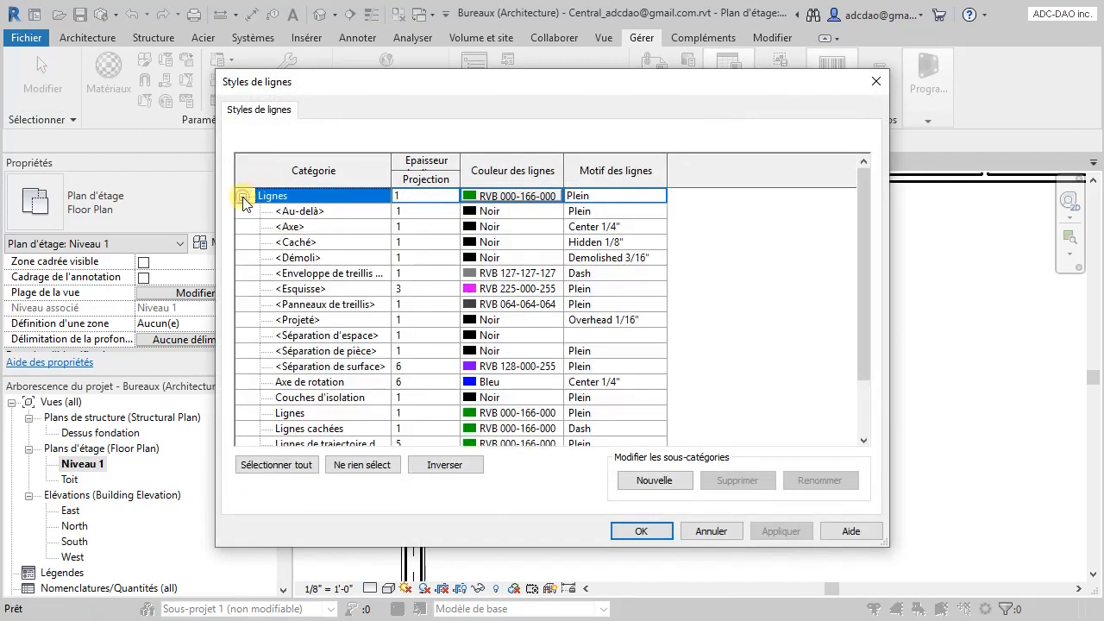
pyautogui.click(301, 214)
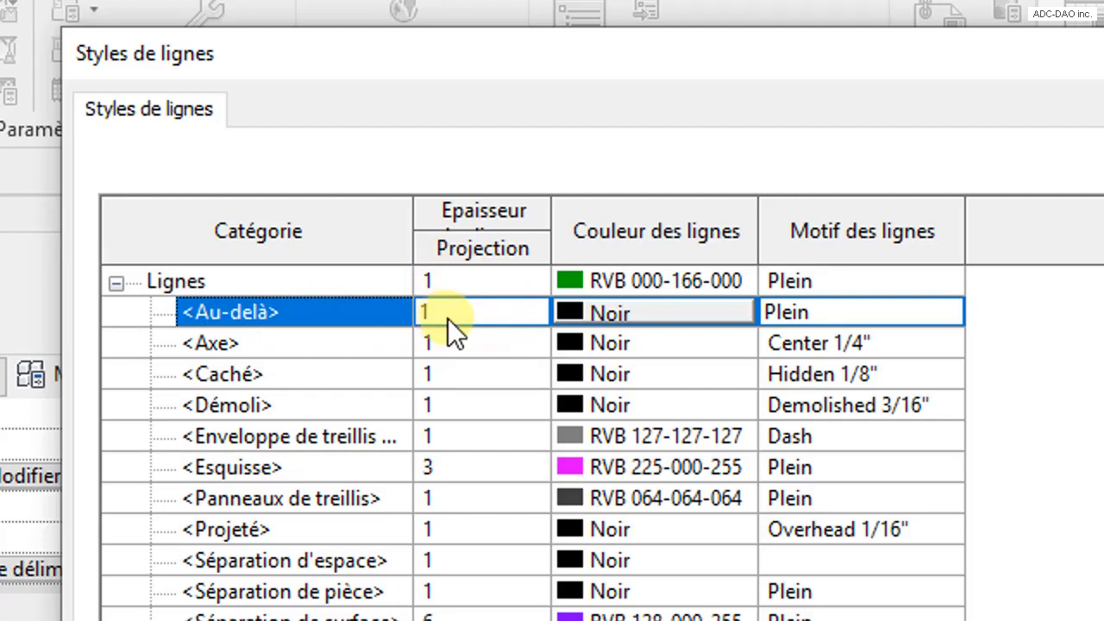
pyautogui.click(682, 316)
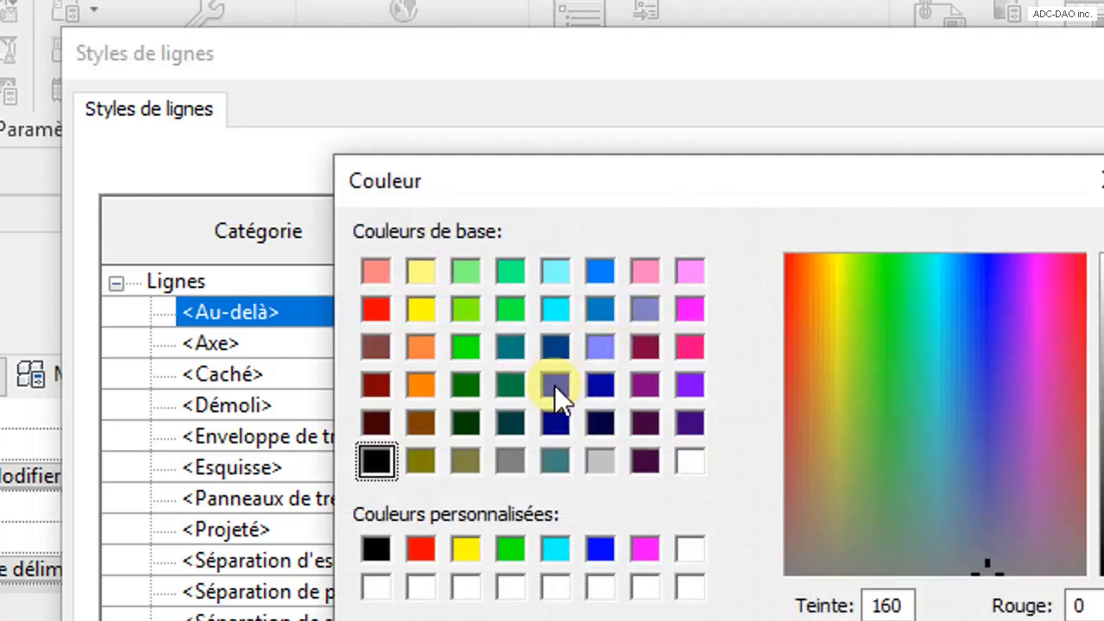
pyautogui.click(601, 550)
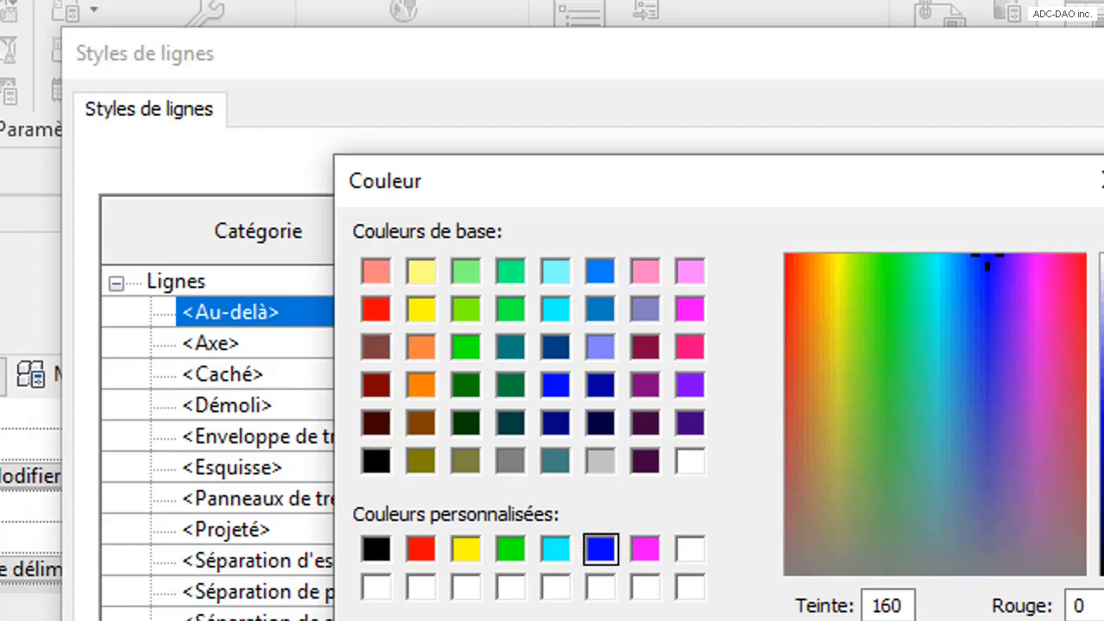
pyautogui.press('Return')
# - Try the Dash 1/16" line pattern for the <Au-delà> line style
pyautogui.click(855, 308)
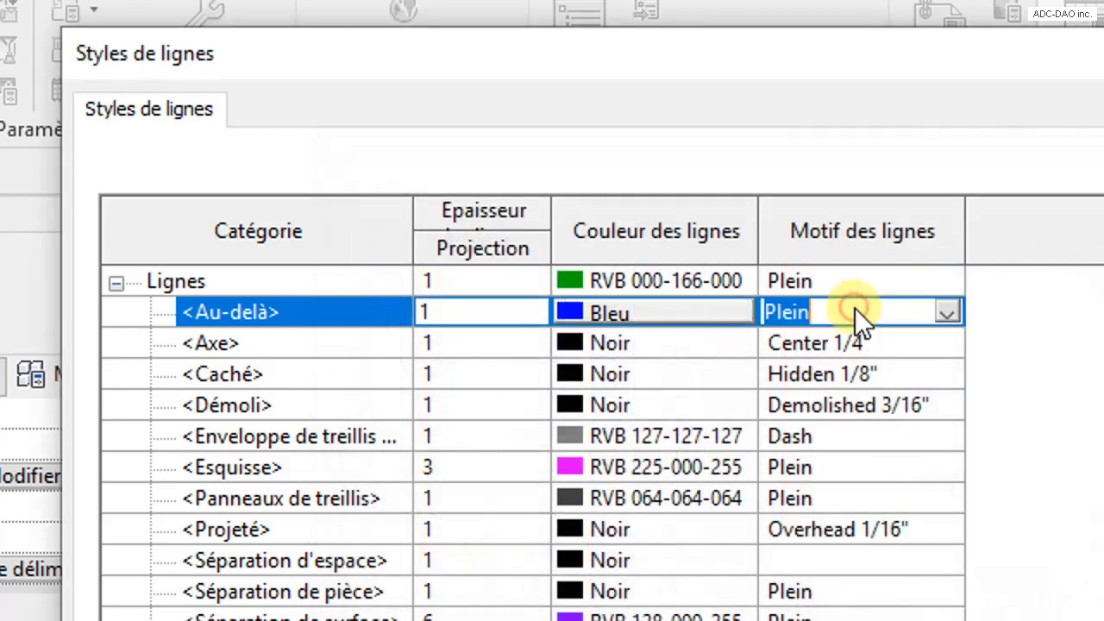
pyautogui.click(949, 314)
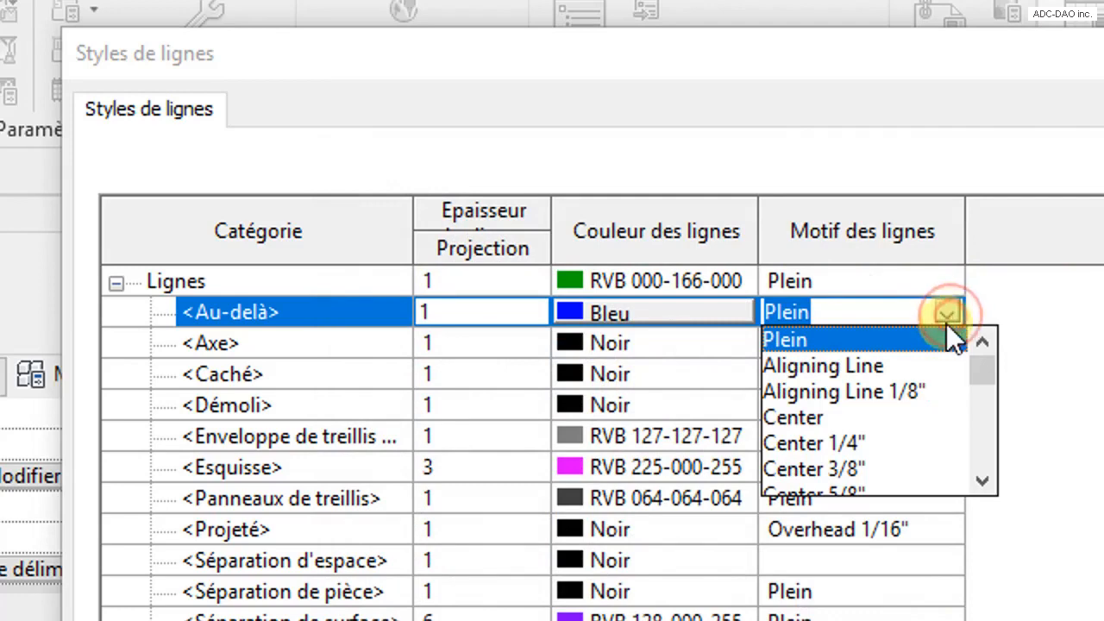
pyautogui.moveTo(978, 368); pyautogui.dragTo(983, 382)
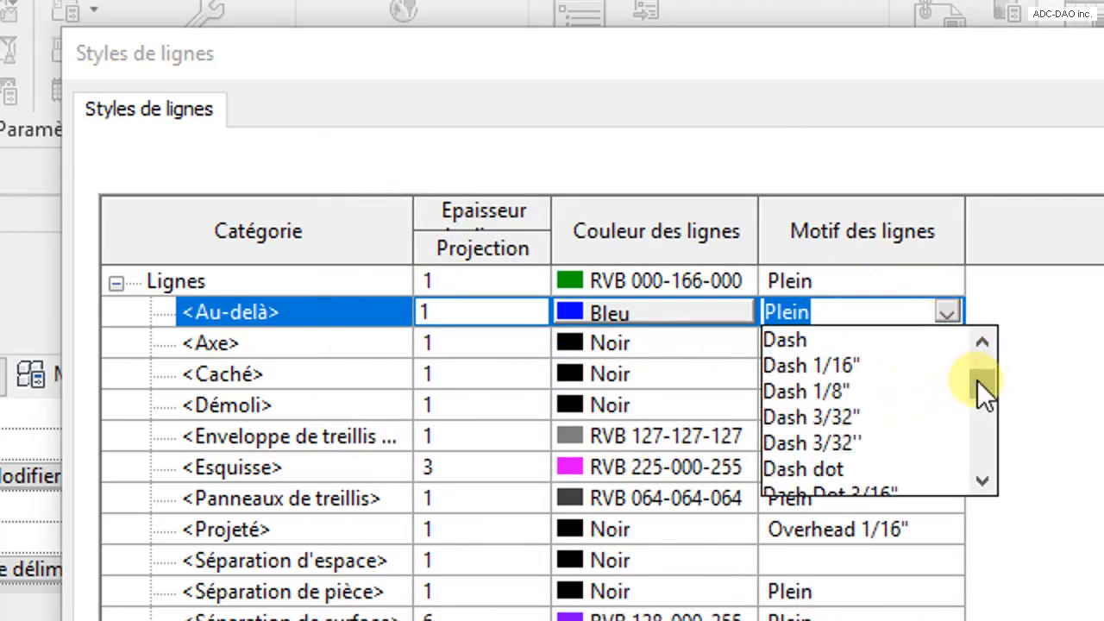
pyautogui.click(824, 363)
# - Set the <Au-delà> line pattern to Hidden 1/8" and apply the line style changes
pyautogui.click(945, 312)
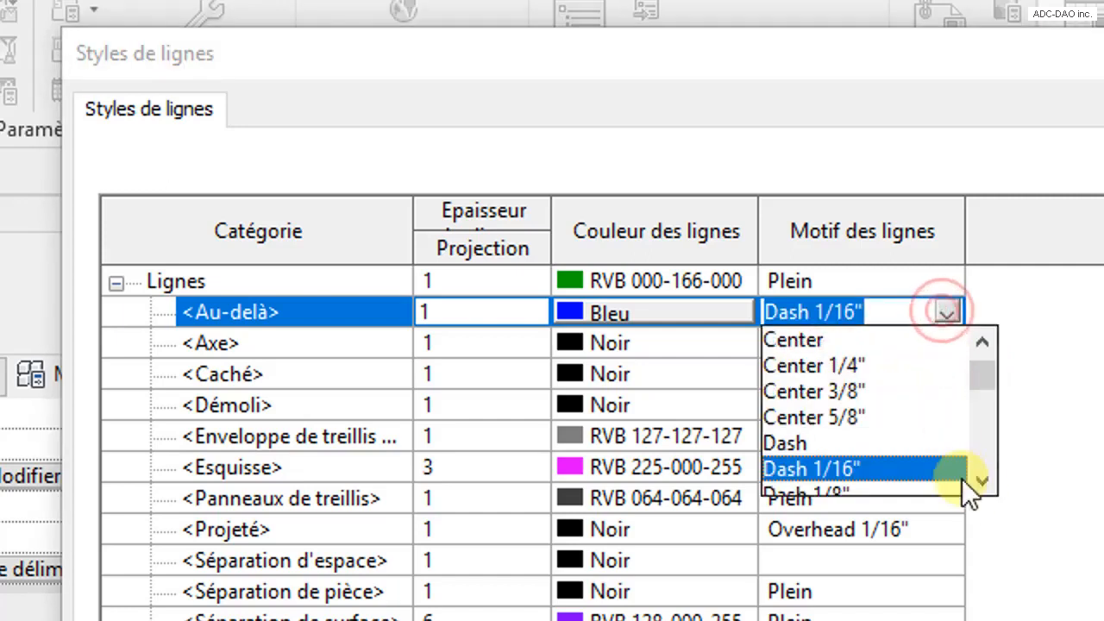
pyautogui.moveTo(983, 369); pyautogui.dragTo(989, 424)
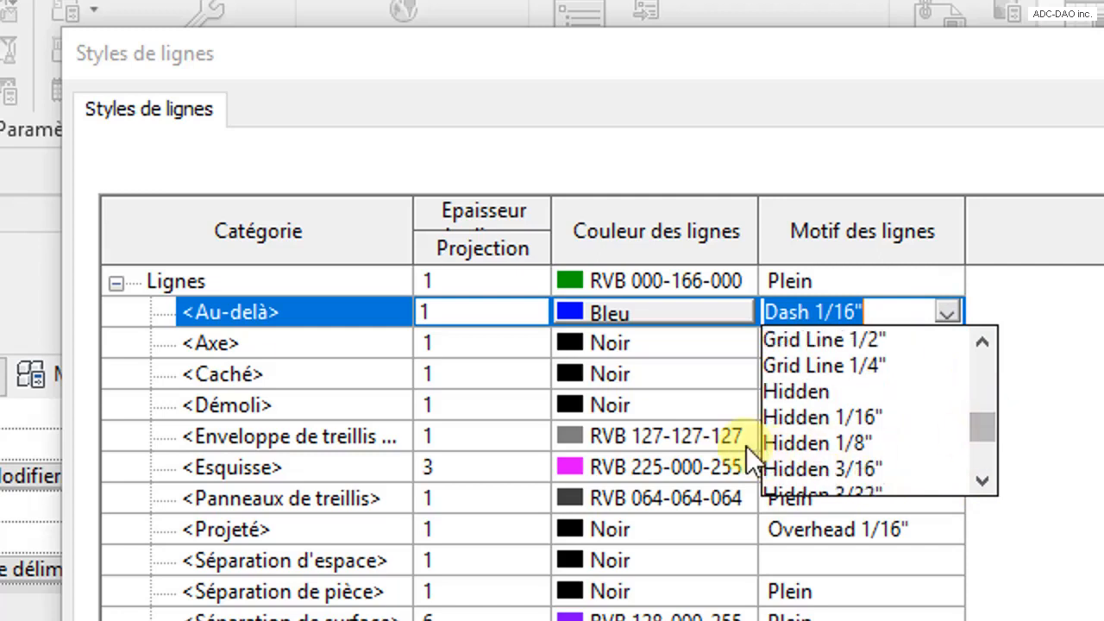
pyautogui.click(815, 441)
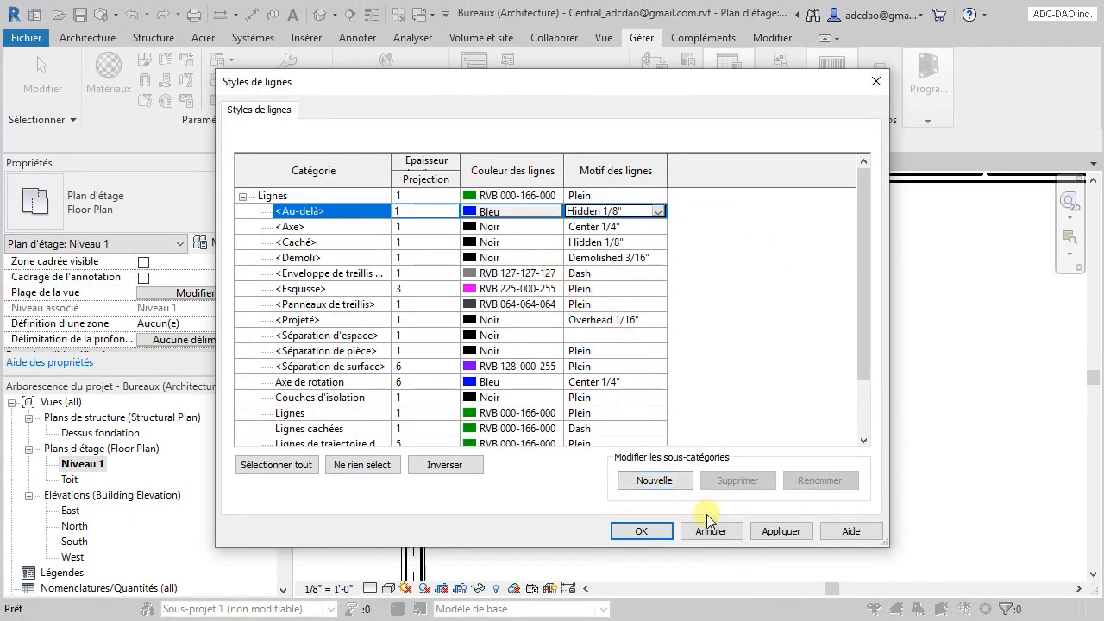
pyautogui.click(644, 530)
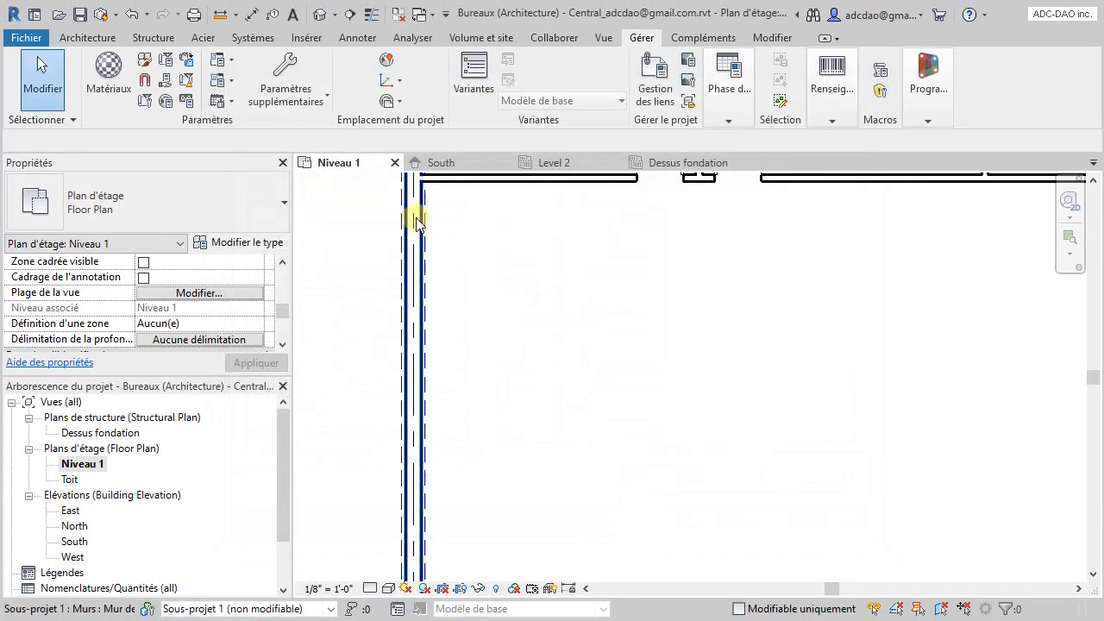
# - Examine how the foundation wall along grid 1 is drawn beneath the exterior wall in the Niveau 1 plan
pyautogui.scroll(2, 431, 317)
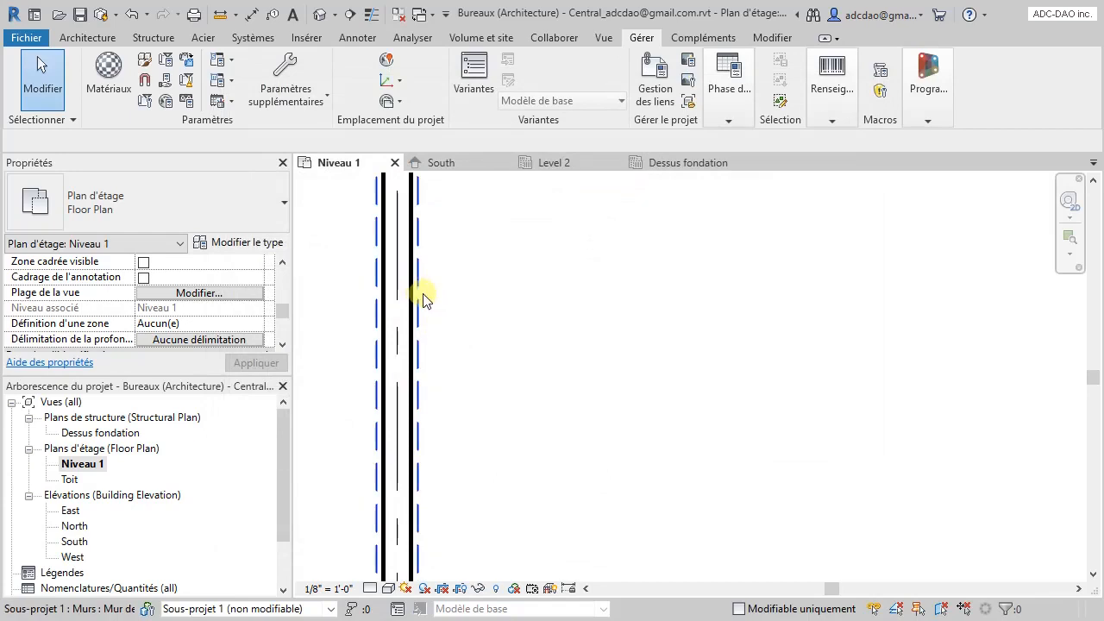
pyautogui.scroll(-2, 461, 334)
pyautogui.scroll(-2, 461, 333)
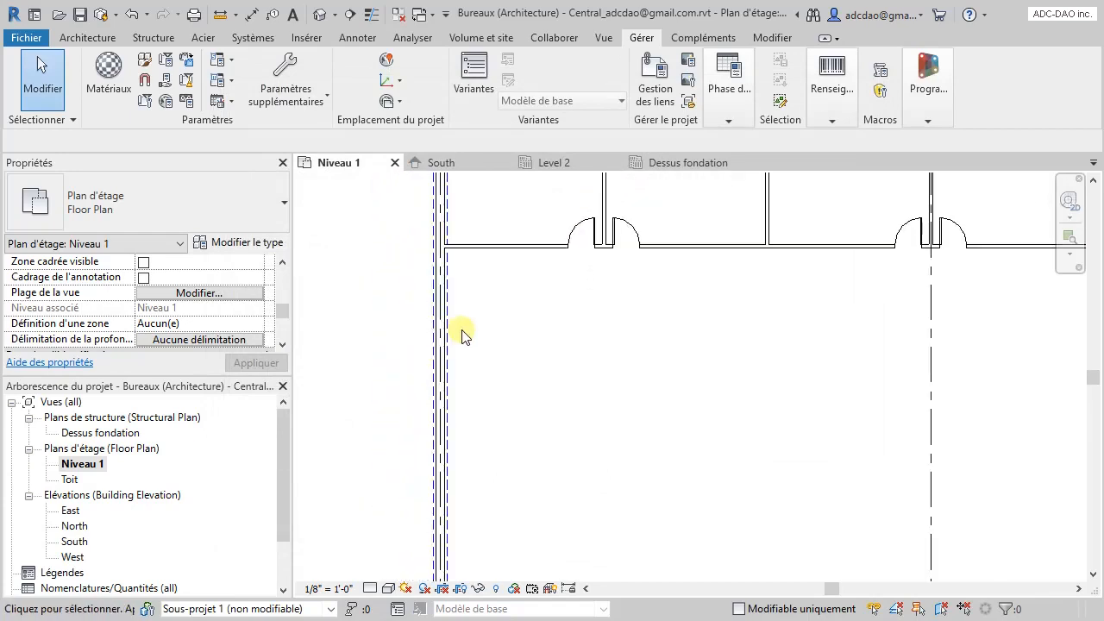
pyautogui.scroll(-1, 457, 245)
pyautogui.scroll(-2, 457, 244)
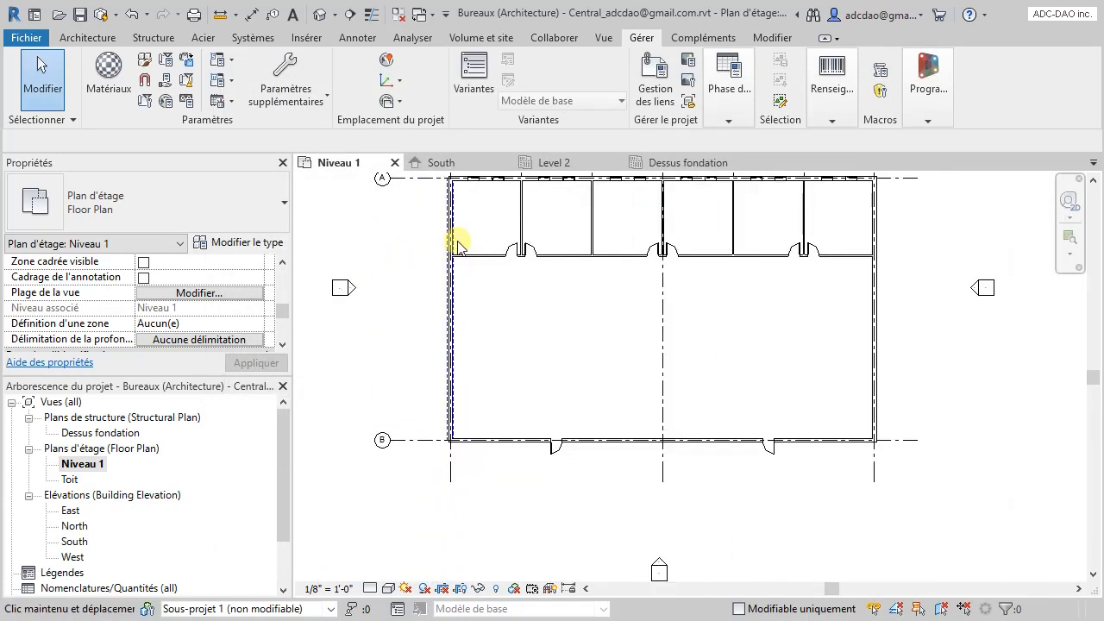
pyautogui.scroll(3, 460, 289)
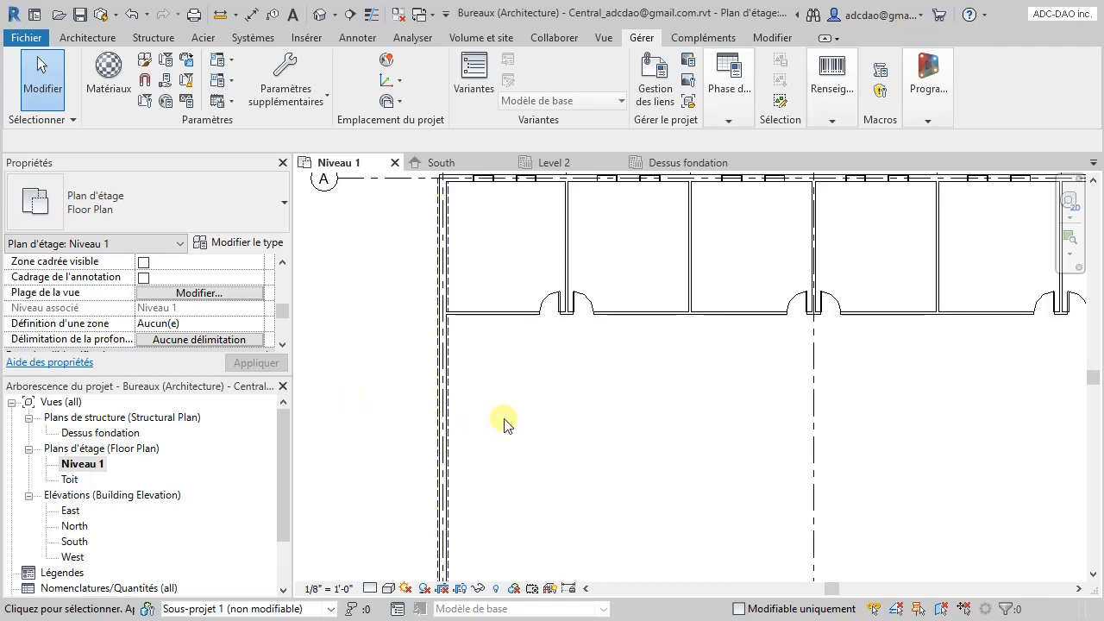
pyautogui.scroll(-2, 509, 421)
pyautogui.moveTo(542, 408); pyautogui.dragTo(505, 394, button='middle')
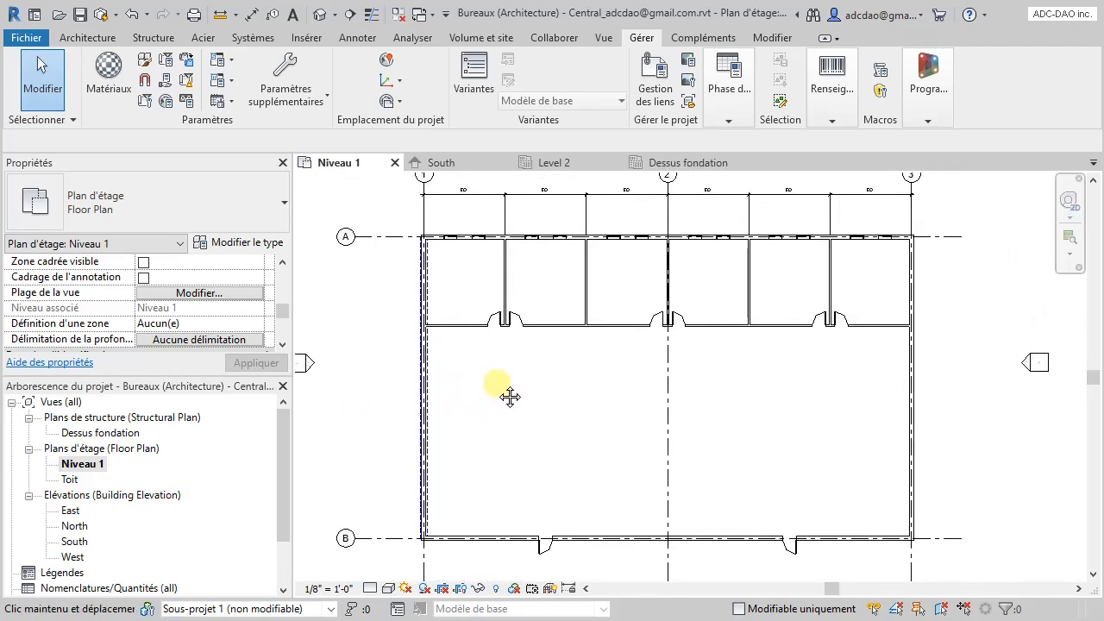
# - Place a structural Foundation - 18" Concrete wall down to Dessus fondation by picking the centreline of the exterior wall along grid A
pyautogui.click(87, 38)
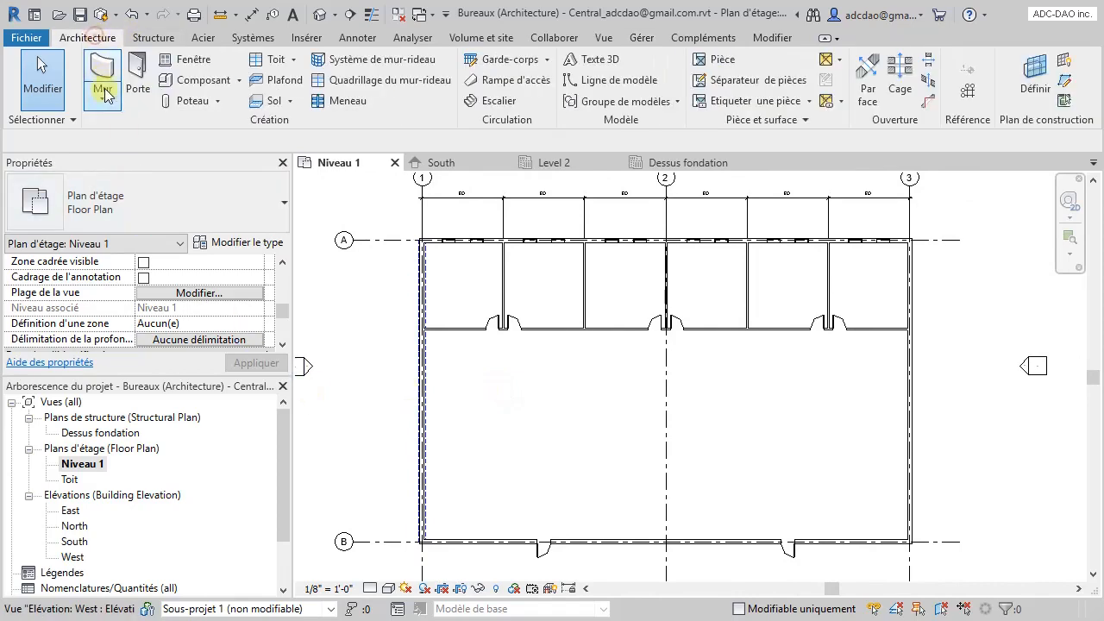
pyautogui.click(104, 105)
pyautogui.click(129, 154)
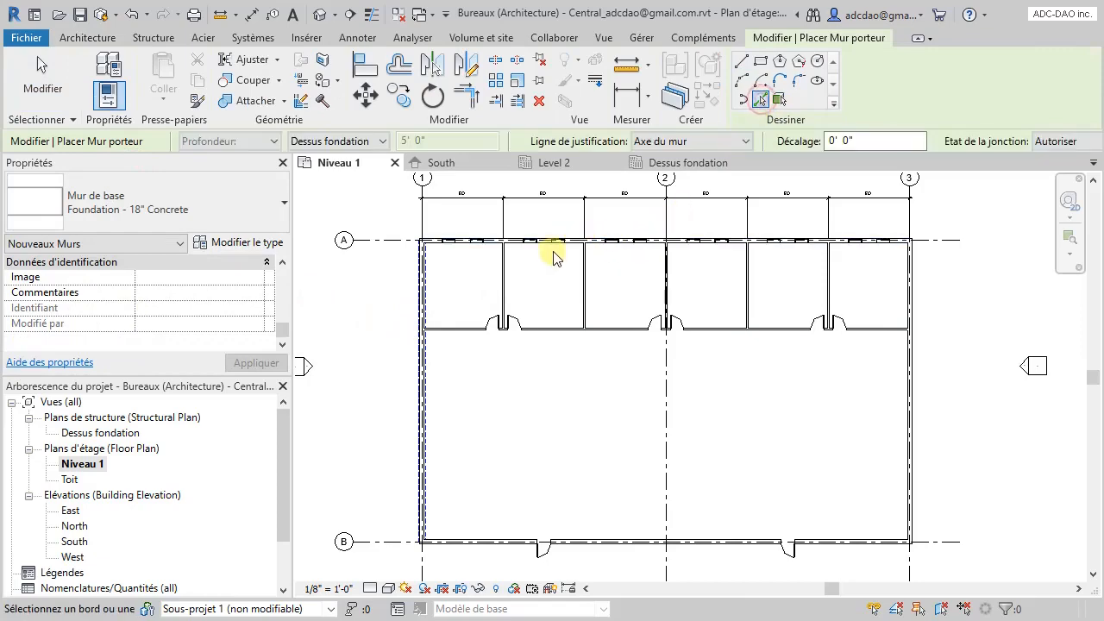
pyautogui.scroll(5, 551, 253)
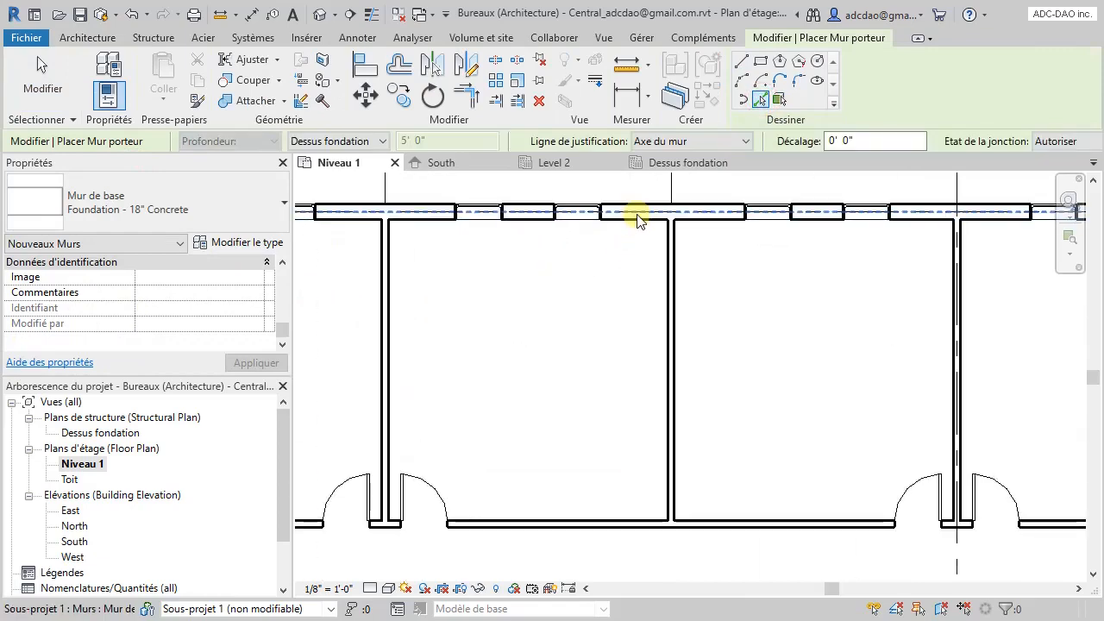
pyautogui.scroll(-3, 759, 358)
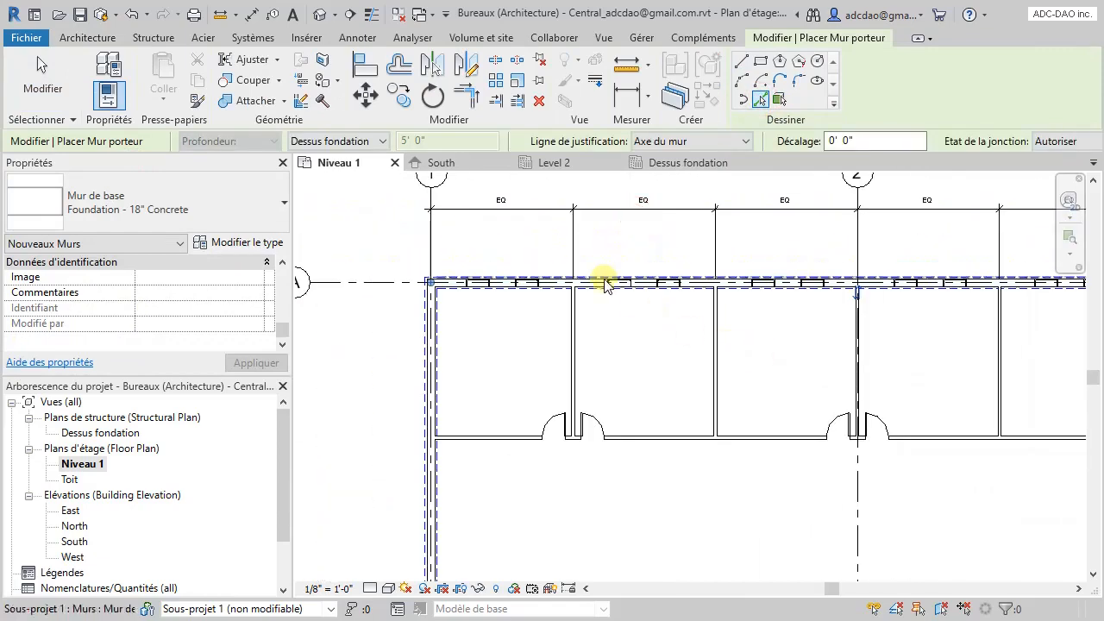
# - Place another 18" concrete foundation wall by picking the centreline of the exterior wall along grid 3
pyautogui.moveTo(952, 374); pyautogui.dragTo(446, 313, button='middle')
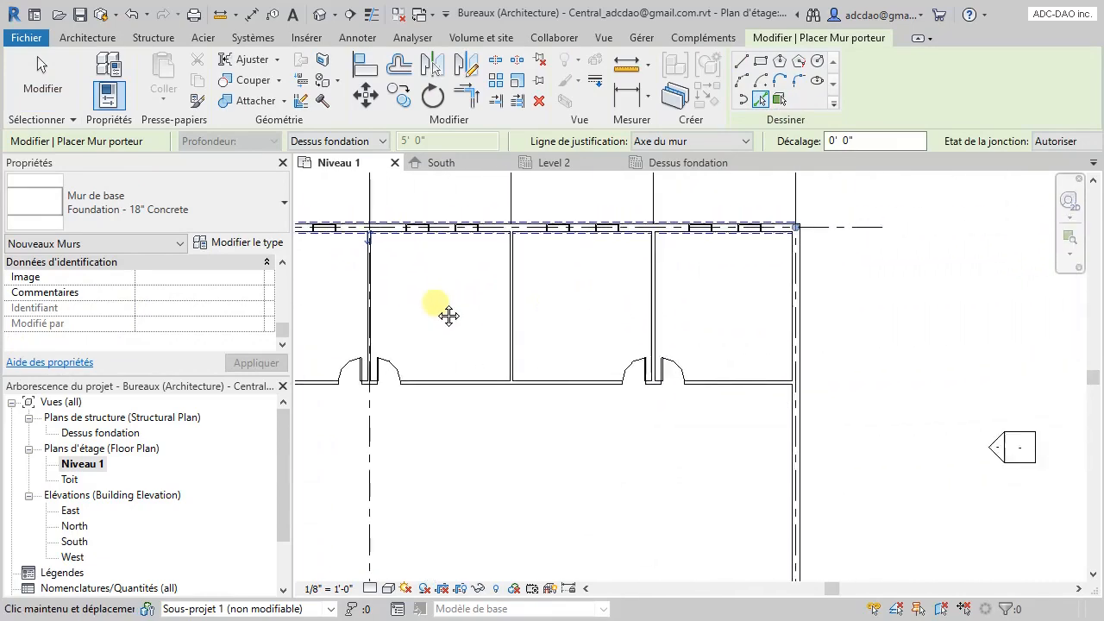
pyautogui.scroll(3, 712, 315)
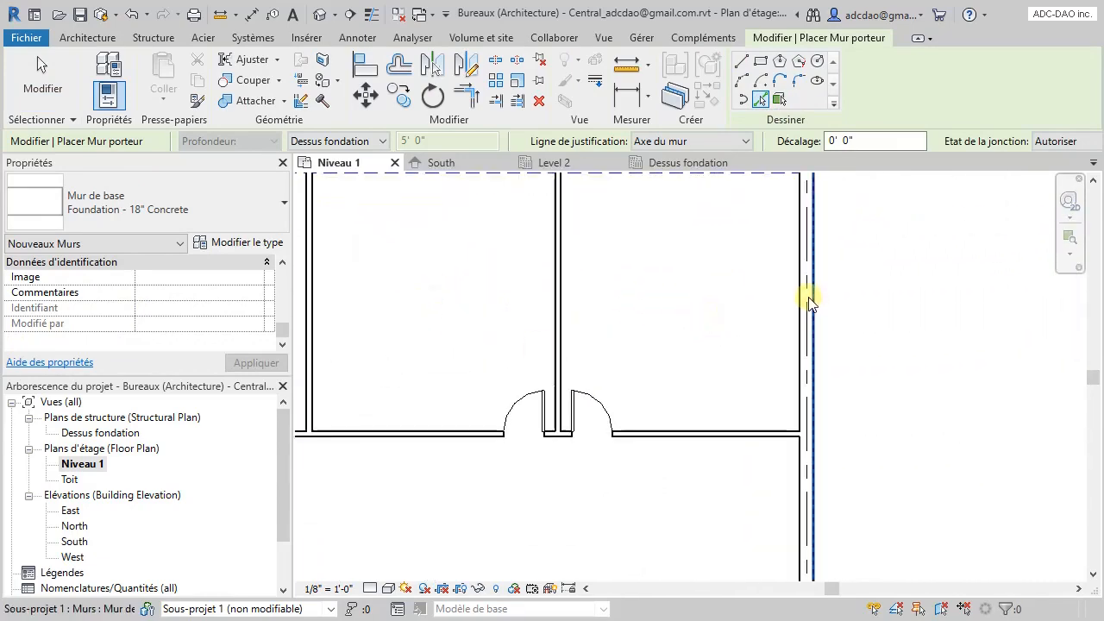
pyautogui.scroll(-2, 743, 336)
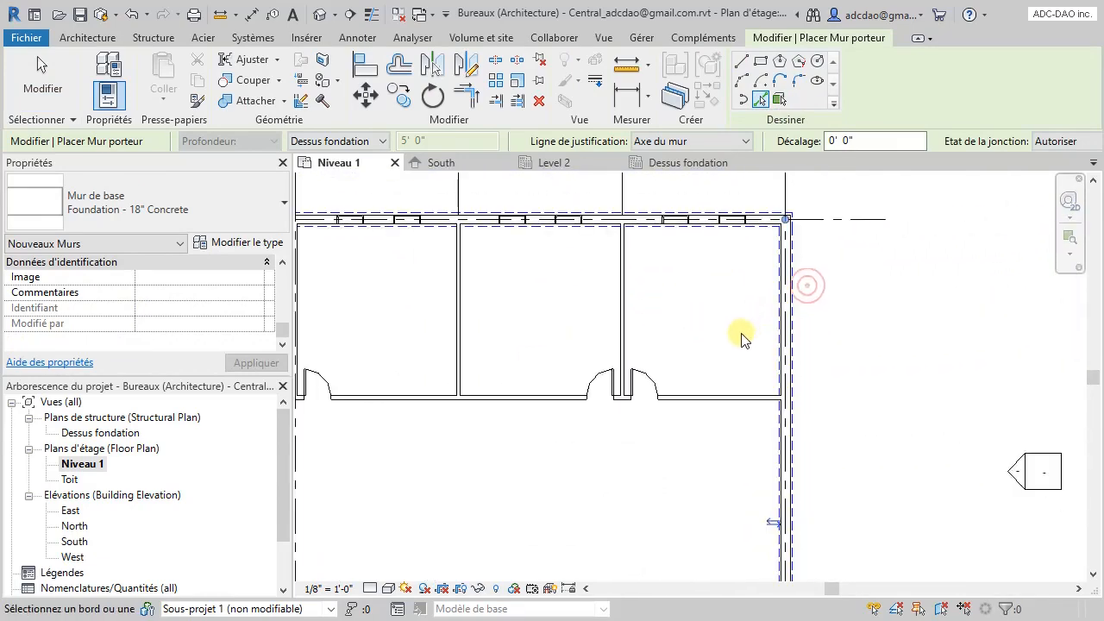
# - Place the last 18" concrete foundation wall by picking the centreline of the exterior wall along grid B, and end wall placement
pyautogui.moveTo(623, 532); pyautogui.dragTo(677, 220, button='middle')
pyautogui.moveTo(648, 375); pyautogui.dragTo(740, 202, button='middle')
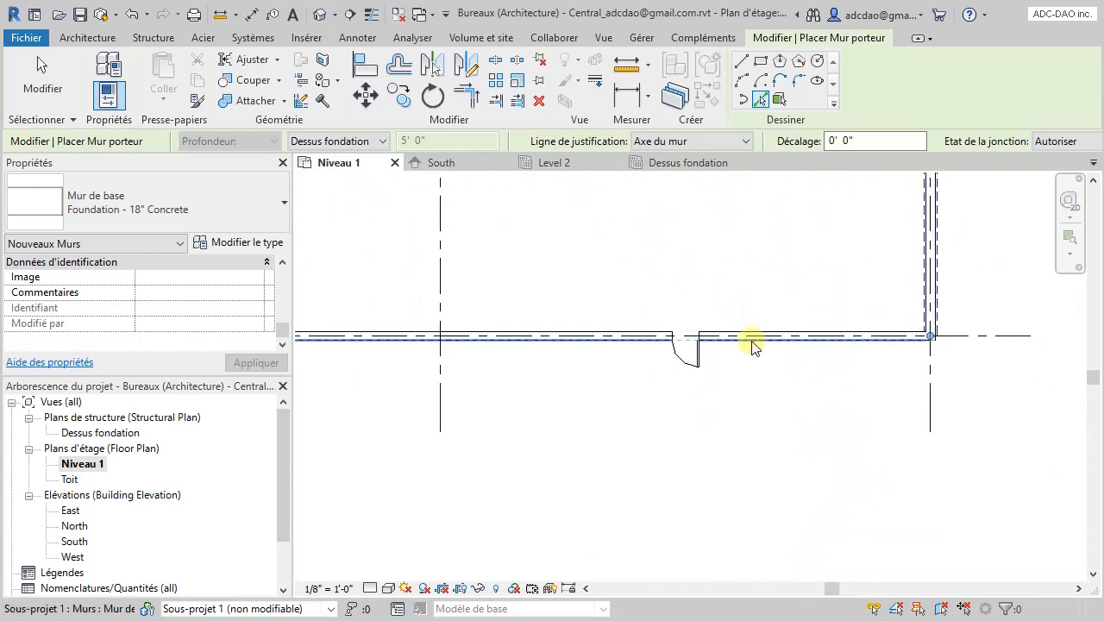
pyautogui.scroll(3, 756, 342)
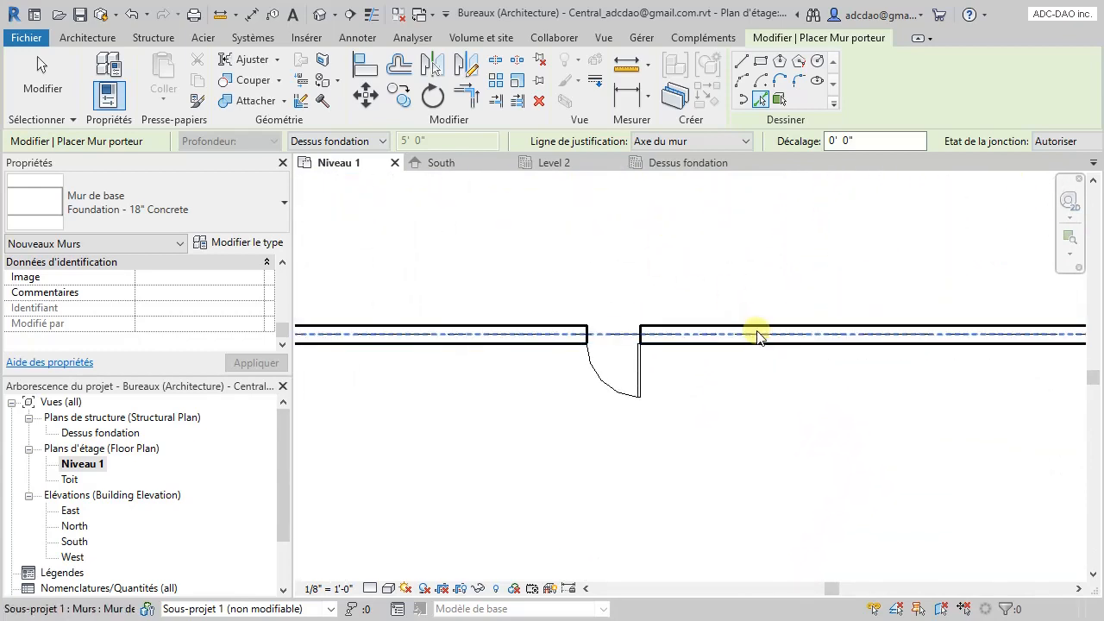
pyautogui.scroll(-5, 591, 435)
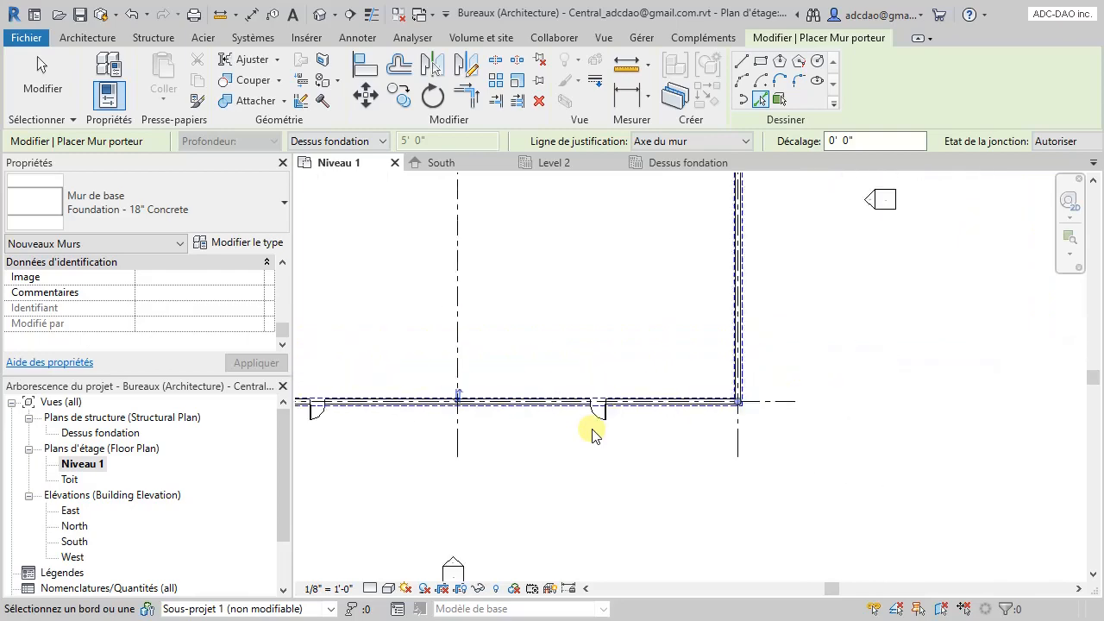
pyautogui.moveTo(574, 374); pyautogui.dragTo(630, 399, button='middle')
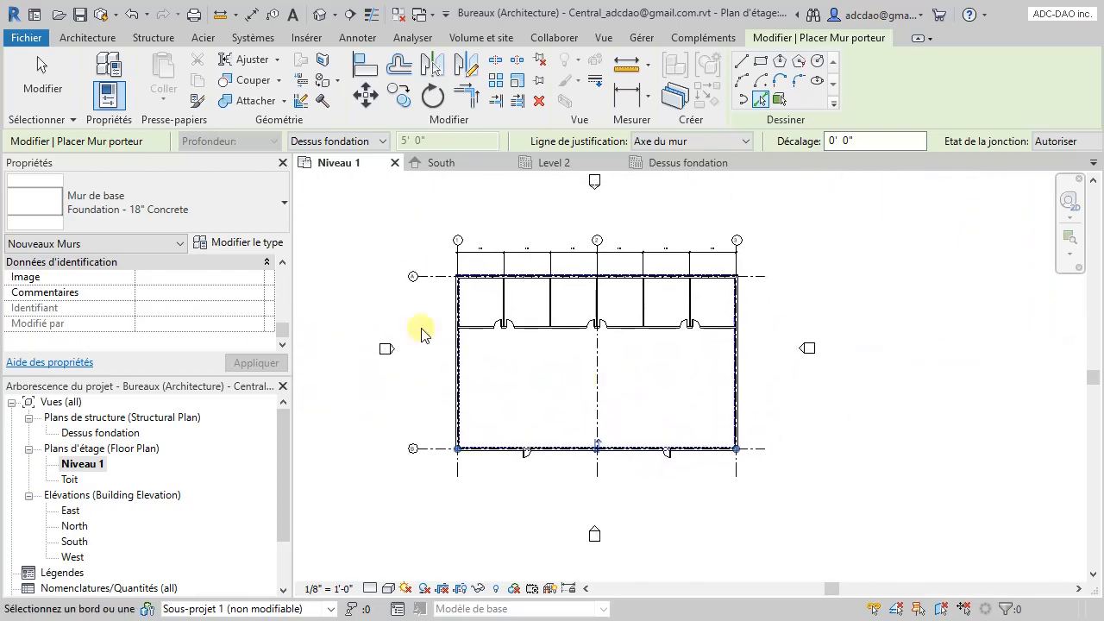
pyautogui.rightClick(415, 291)
pyautogui.click(492, 315)
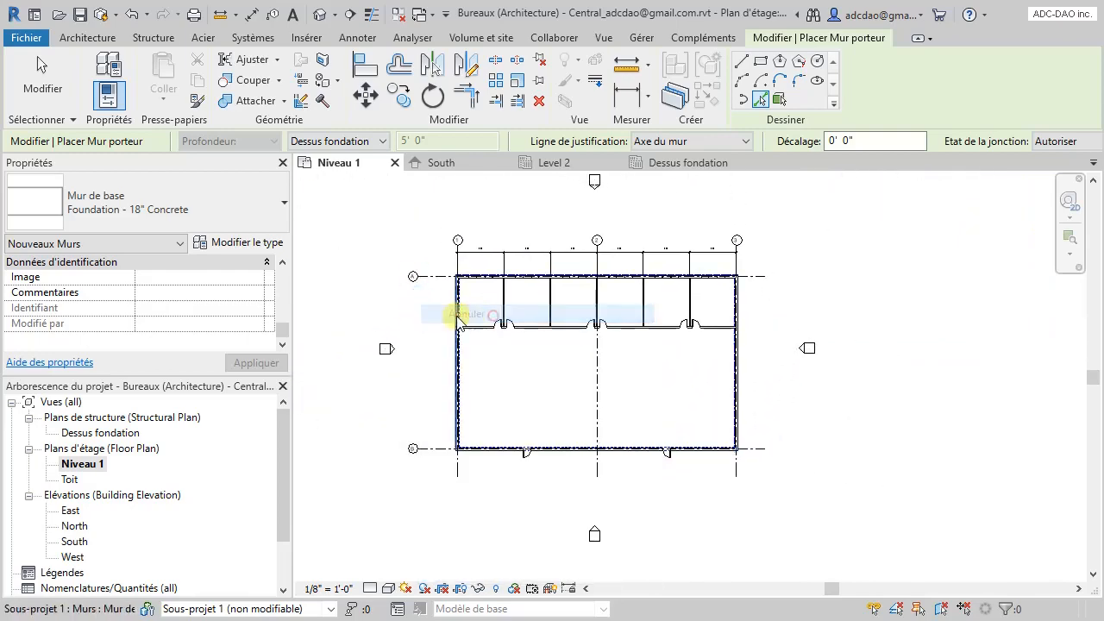
# - Check the foundation walls in the Dessus fondation structural plan and at the building corner in the default 3D view
pyautogui.doubleClick(98, 434)
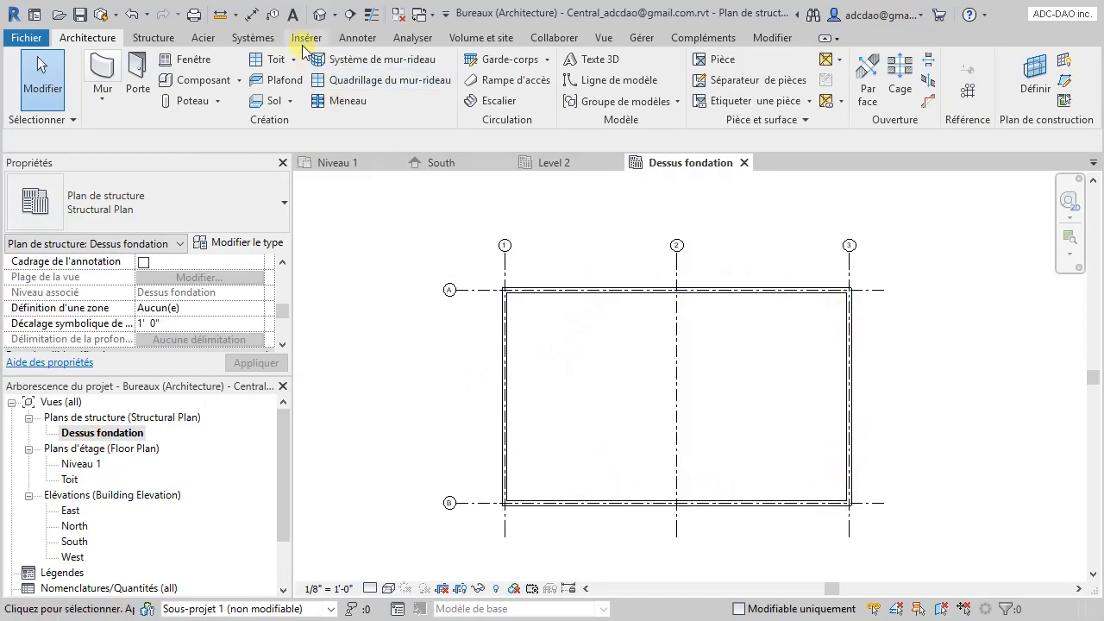
pyautogui.click(319, 13)
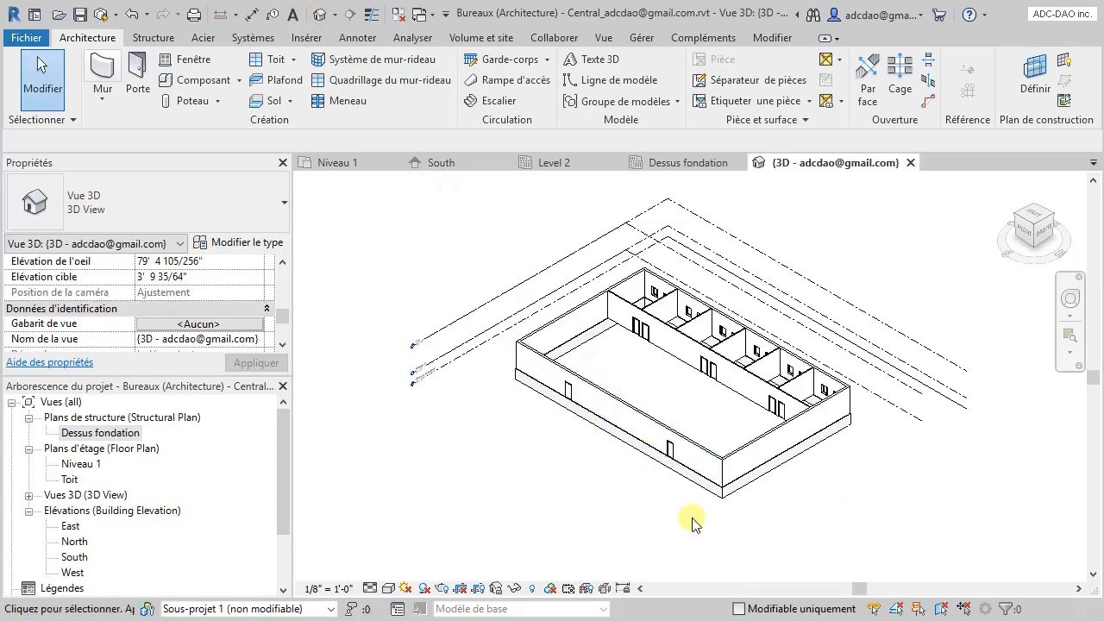
pyautogui.scroll(5, 753, 524)
pyautogui.scroll(5, 690, 405)
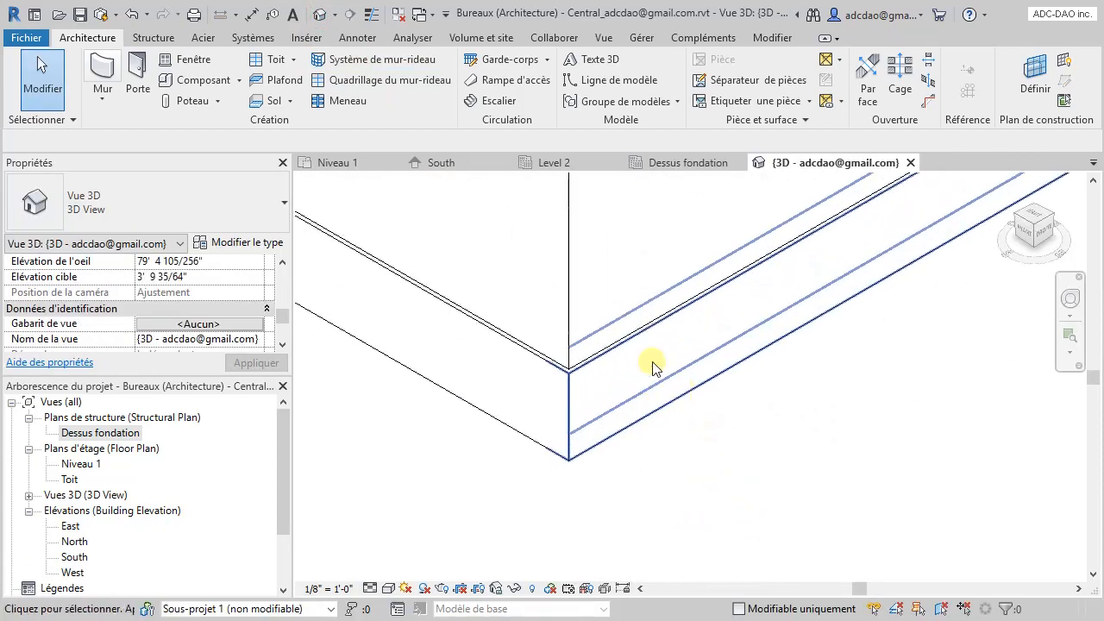
pyautogui.scroll(-3, 635, 509)
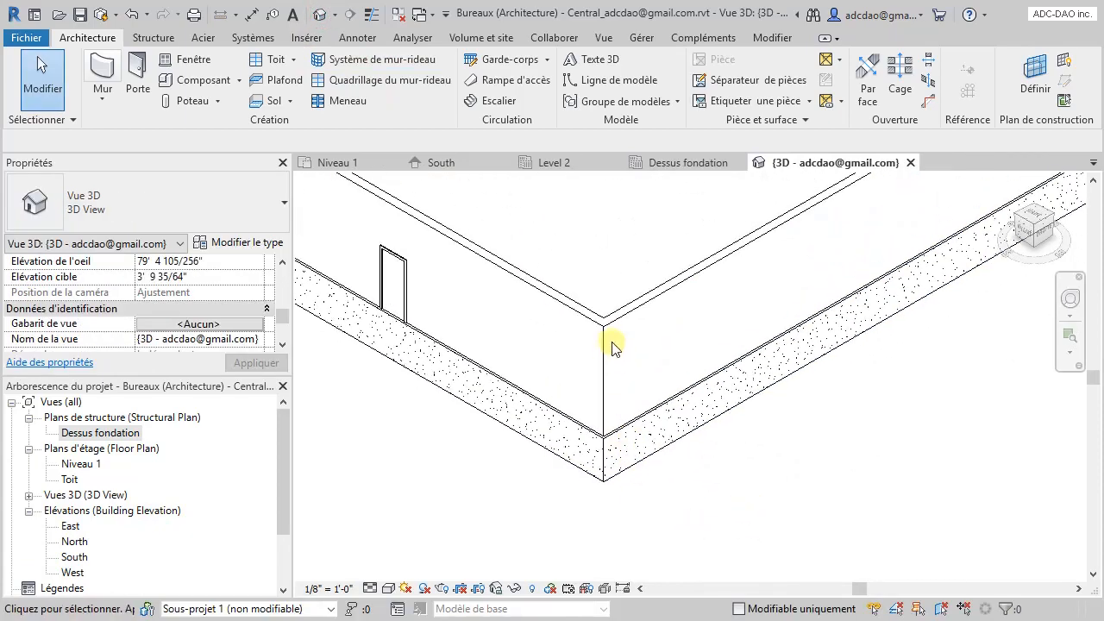
pyautogui.scroll(-2, 534, 476)
pyautogui.scroll(-3, 535, 477)
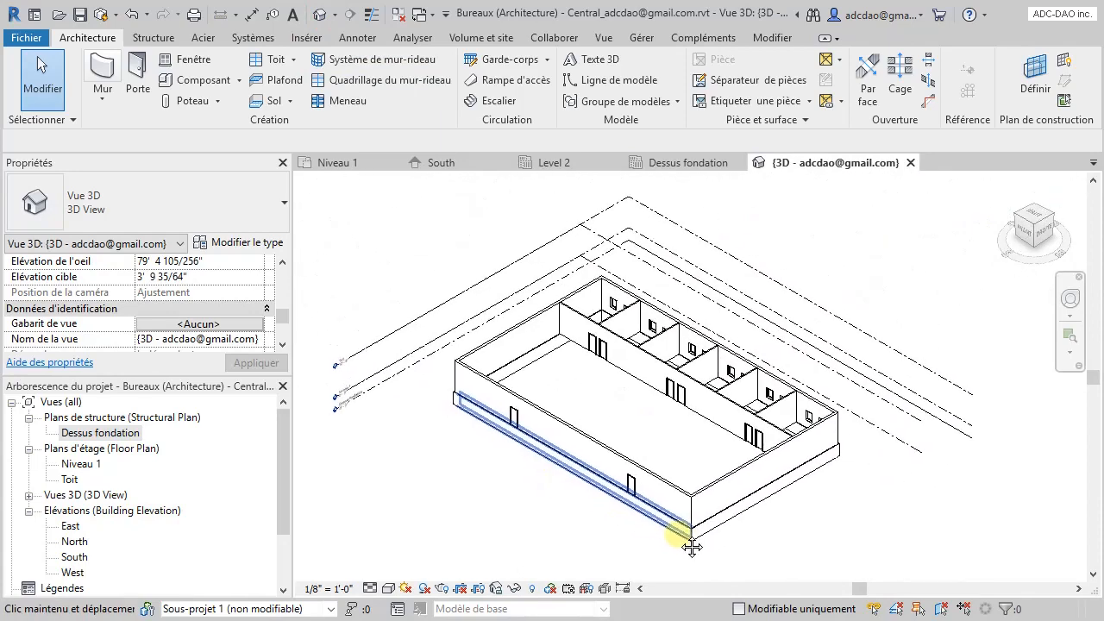
# - Assign the Architectural Plan view template to the Niveau 1 floor plan and check how the plan displays
pyautogui.doubleClick(84, 464)
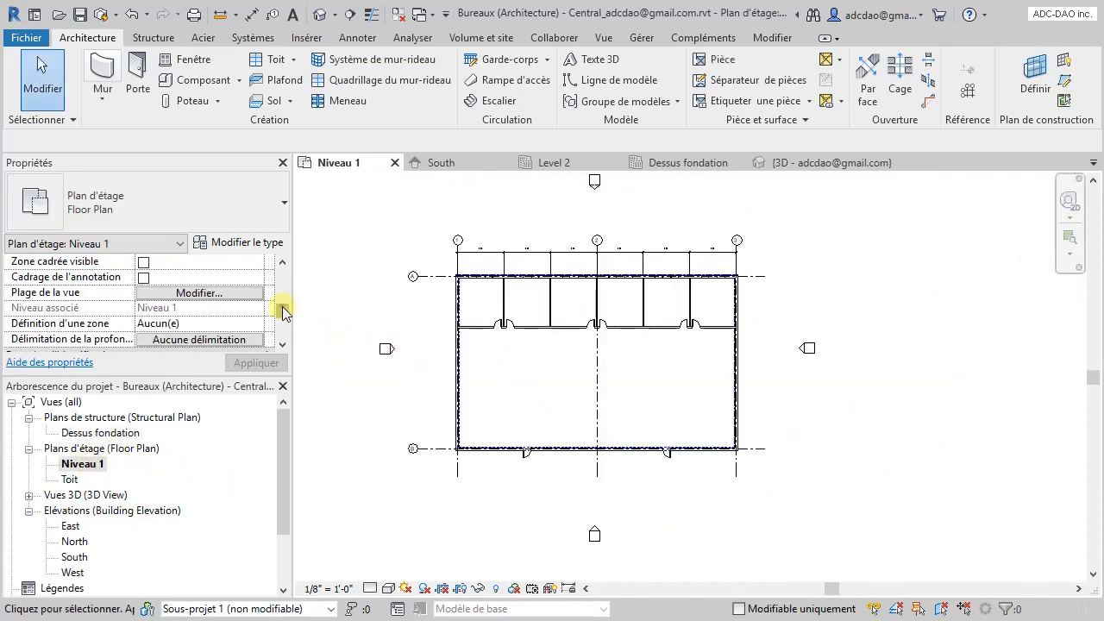
pyautogui.scroll(-5, 281, 317)
pyautogui.scroll(-1, 280, 322)
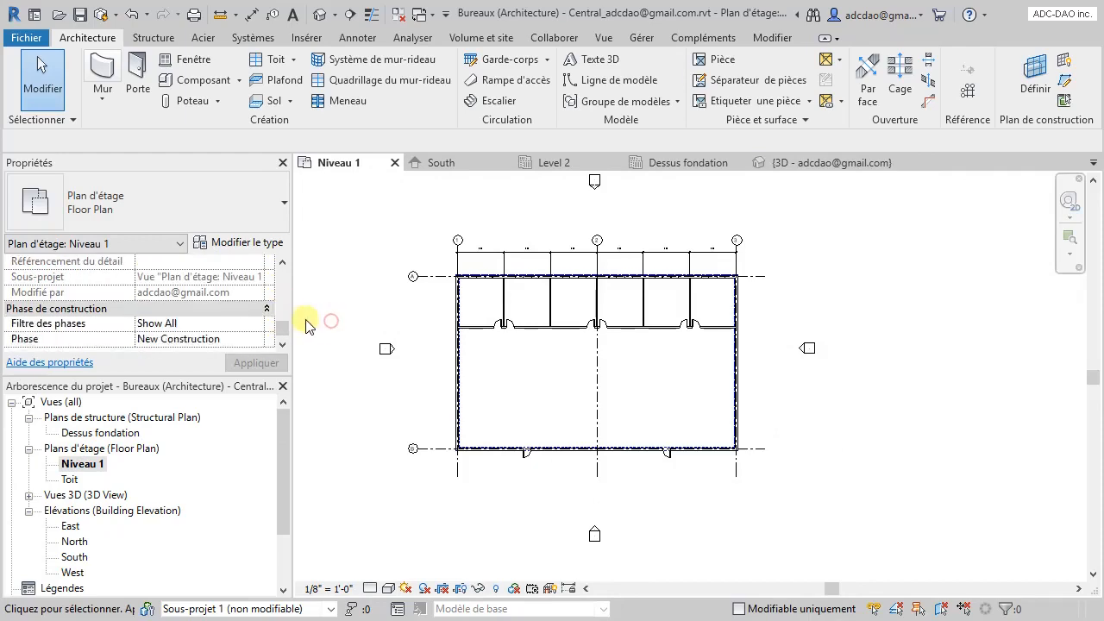
pyautogui.scroll(2, 283, 320)
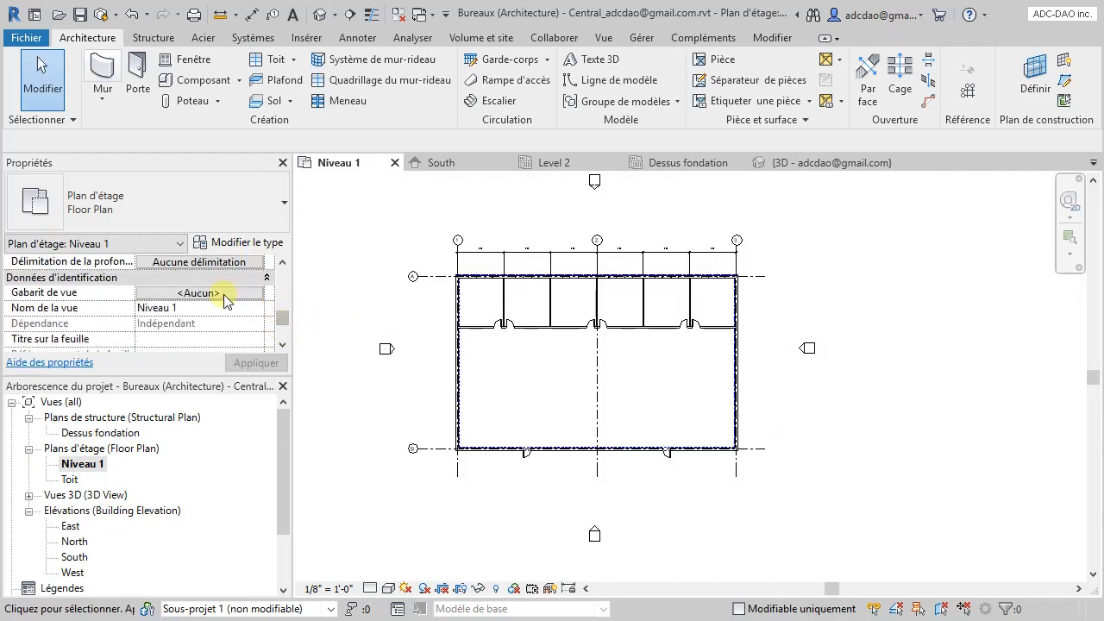
pyautogui.click(258, 293)
pyautogui.click(314, 278)
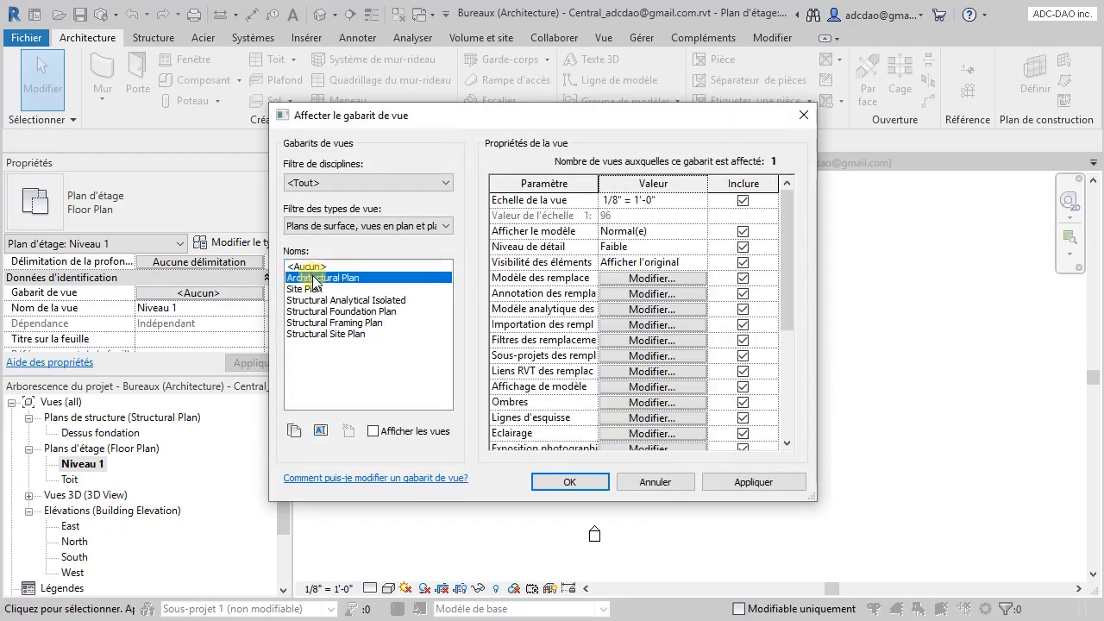
pyautogui.click(561, 474)
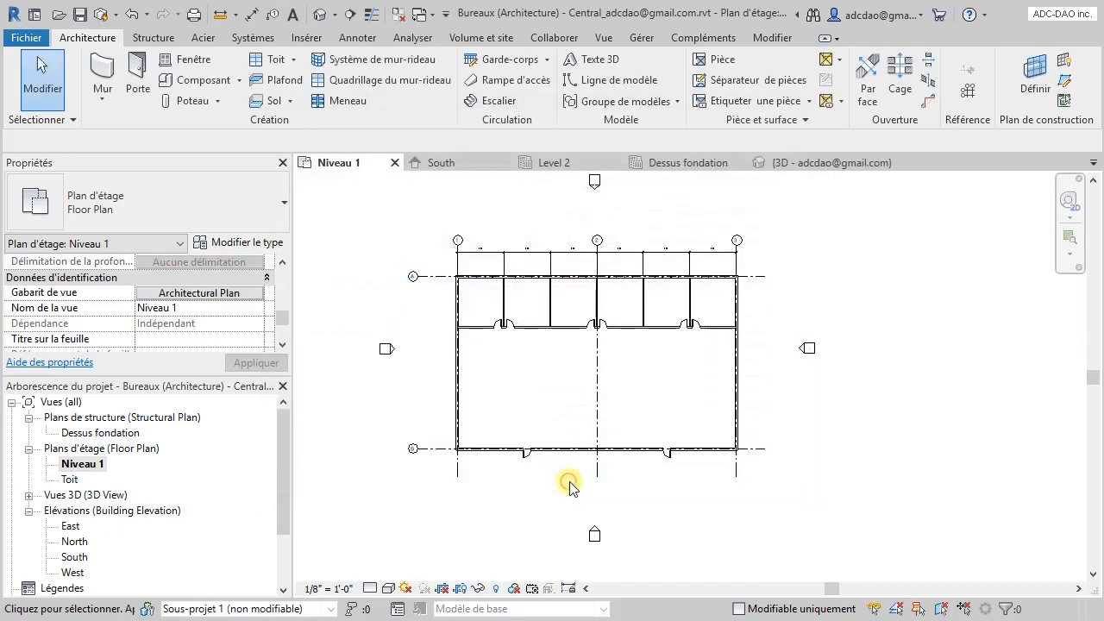
pyautogui.click(523, 364)
pyautogui.scroll(4, 501, 361)
pyautogui.scroll(-5, 431, 465)
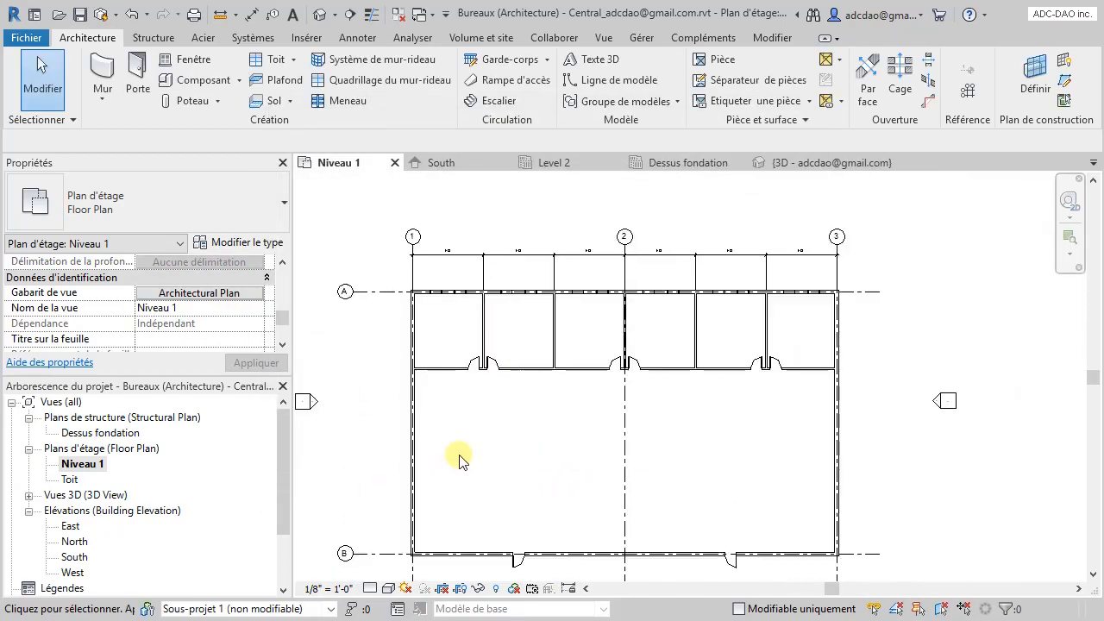
pyautogui.moveTo(460, 462); pyautogui.dragTo(520, 454, button='middle')
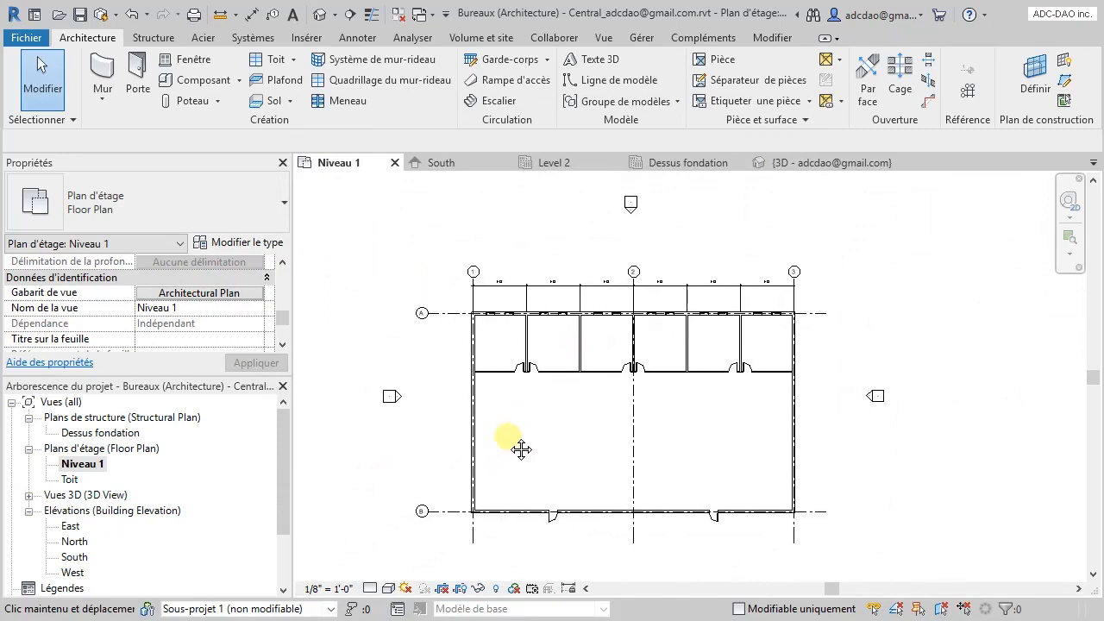
# - Set the view depth offset in the Architectural Plan template's view range to -1' 0" and apply the template
pyautogui.click(206, 294)
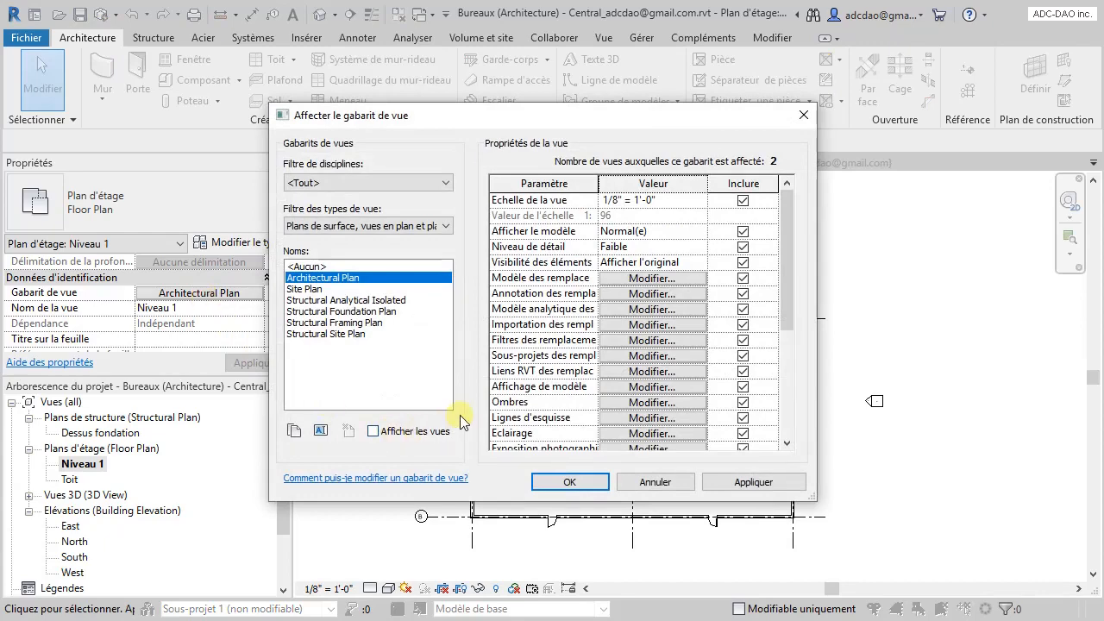
pyautogui.moveTo(780, 256); pyautogui.dragTo(781, 317)
pyautogui.click(653, 371)
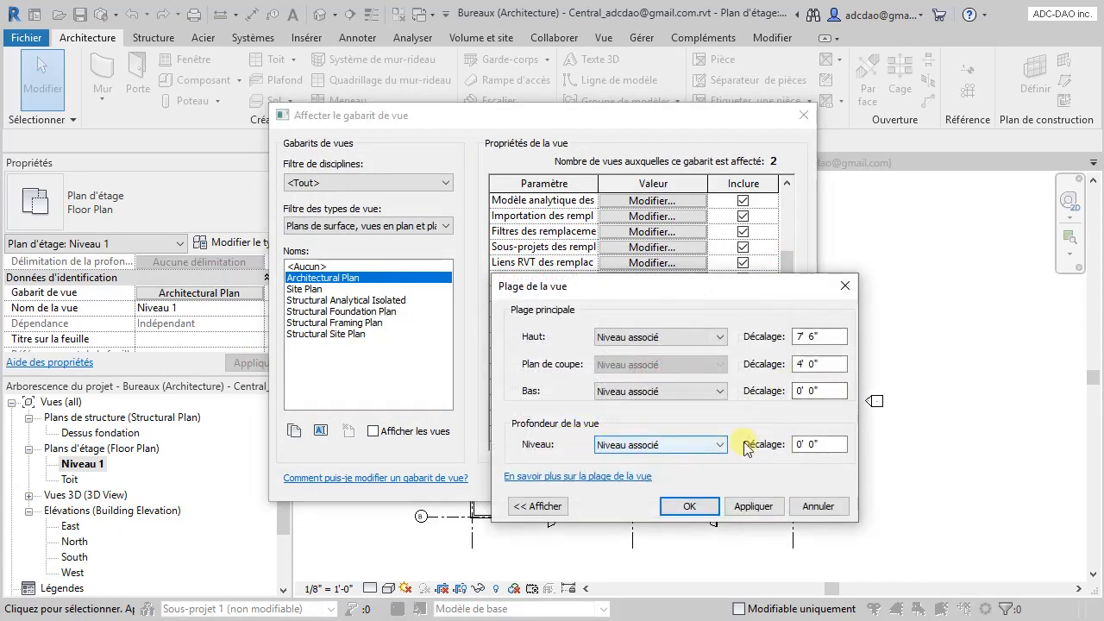
pyautogui.press('Delete')
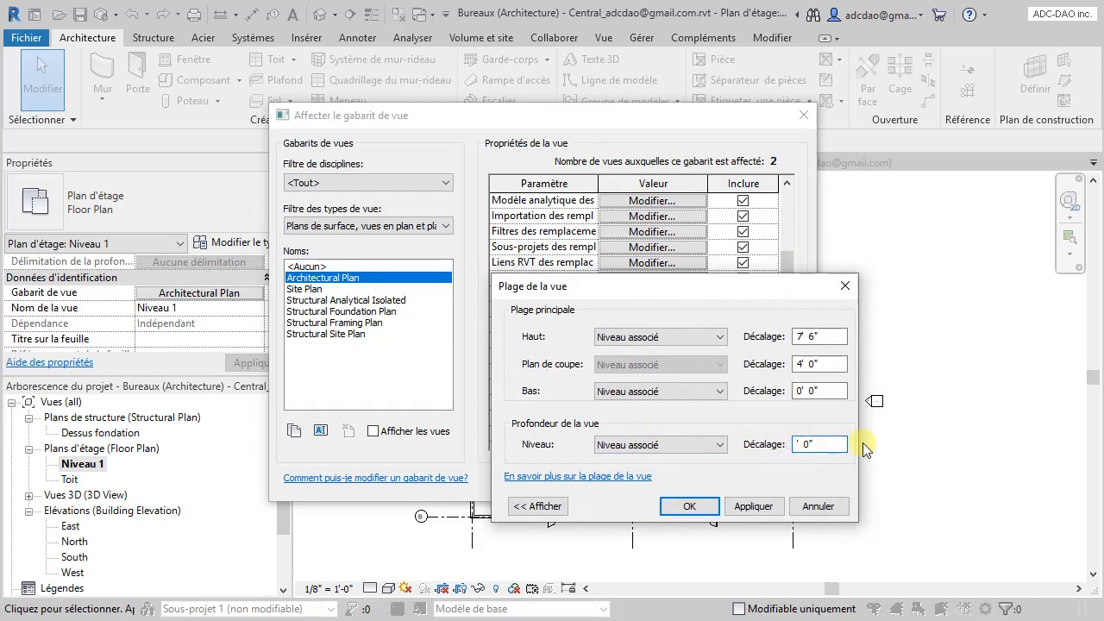
pyautogui.write('-1')
pyautogui.click(697, 508)
pyautogui.click(574, 484)
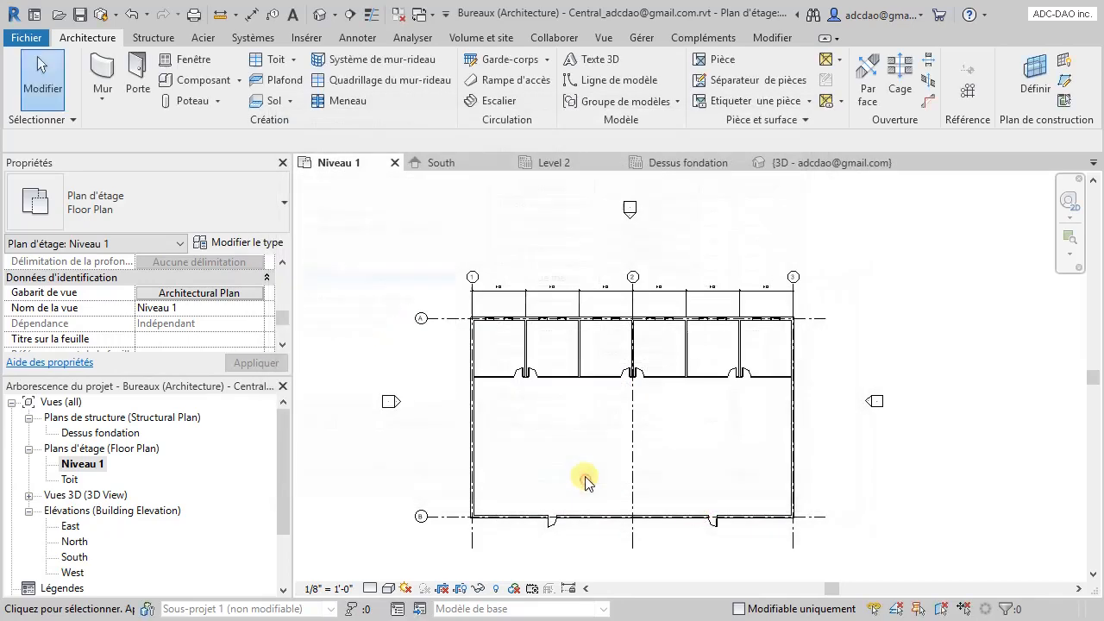
# - Examine the foundation wall lines around the building perimeter in the Niveau 1 plan
pyautogui.scroll(5, 496, 439)
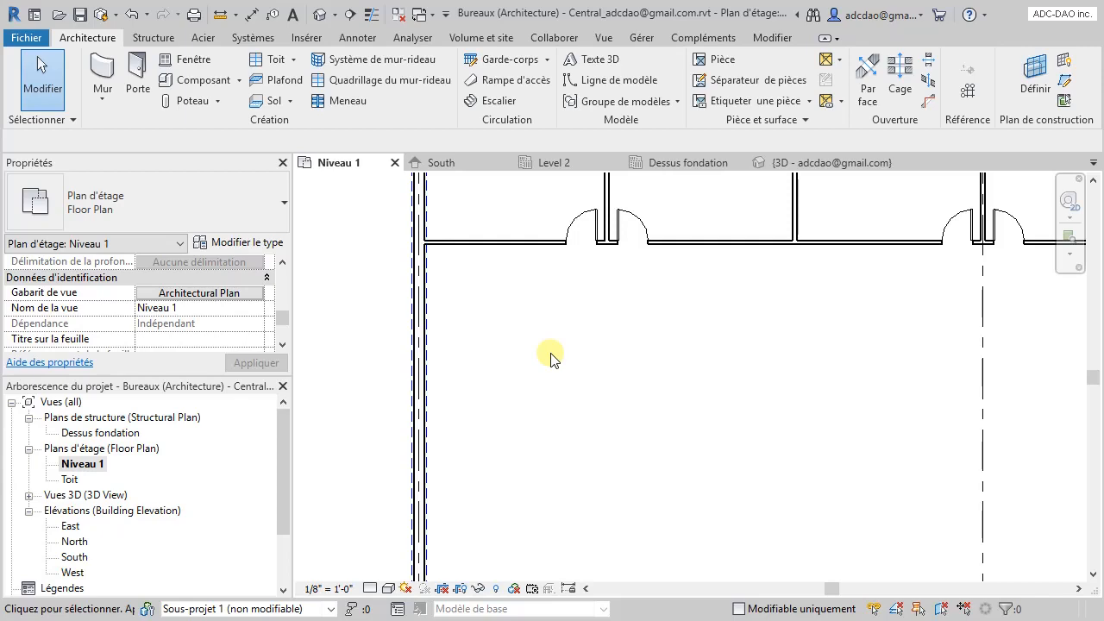
pyautogui.scroll(-3, 550, 357)
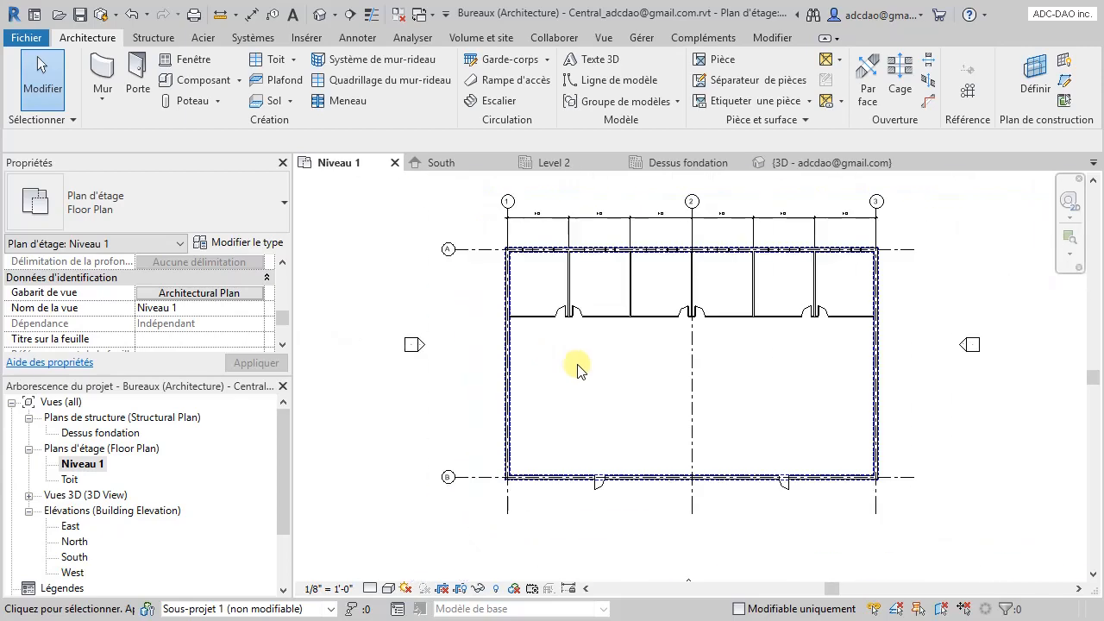
pyautogui.moveTo(640, 393); pyautogui.dragTo(586, 437, button='middle')
pyautogui.scroll(2, 576, 428)
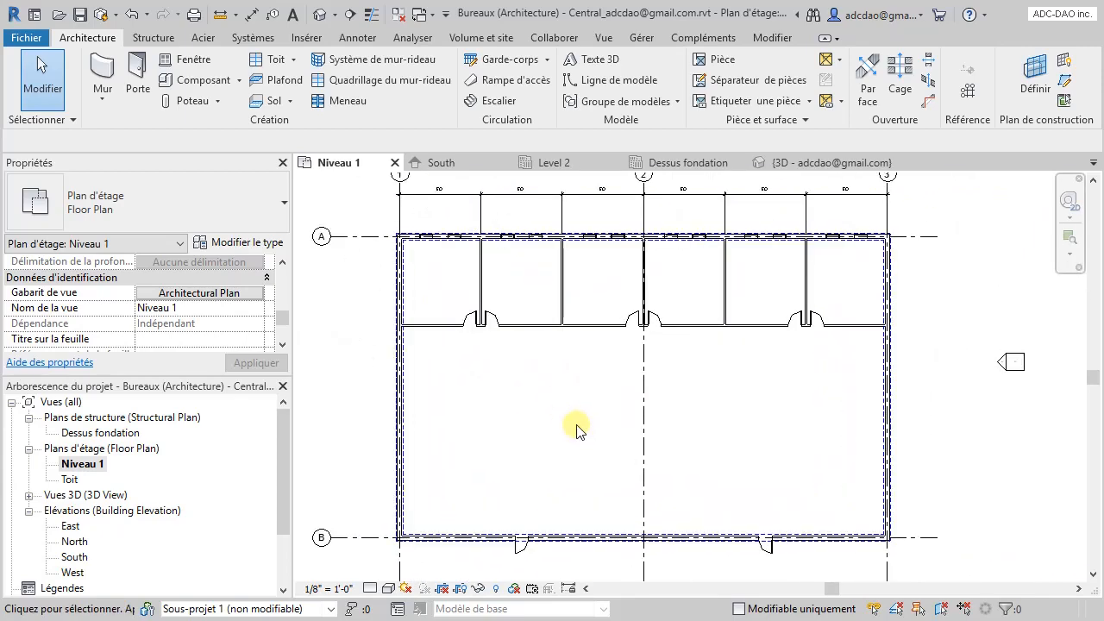
pyautogui.click(575, 424)
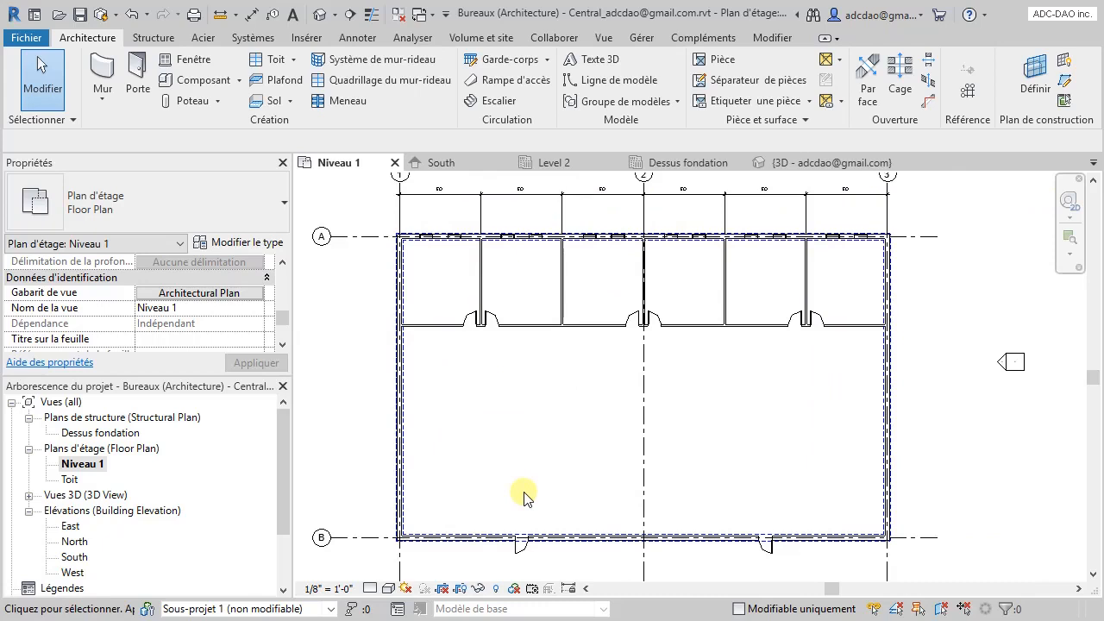
pyautogui.scroll(-2, 520, 466)
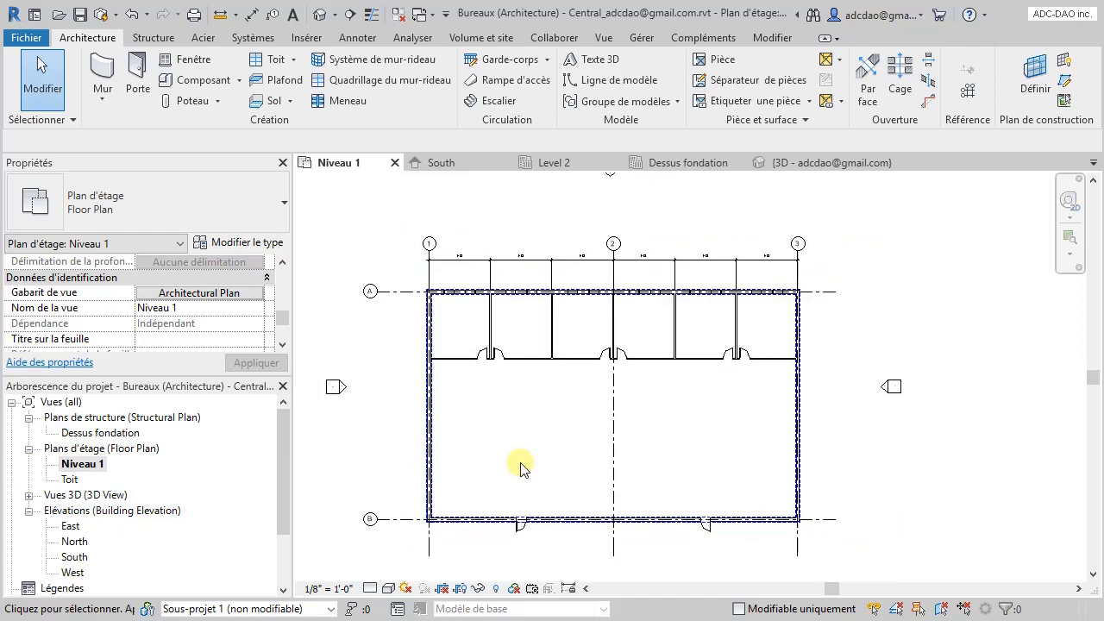
pyautogui.moveTo(519, 466); pyautogui.dragTo(544, 460, button='middle')
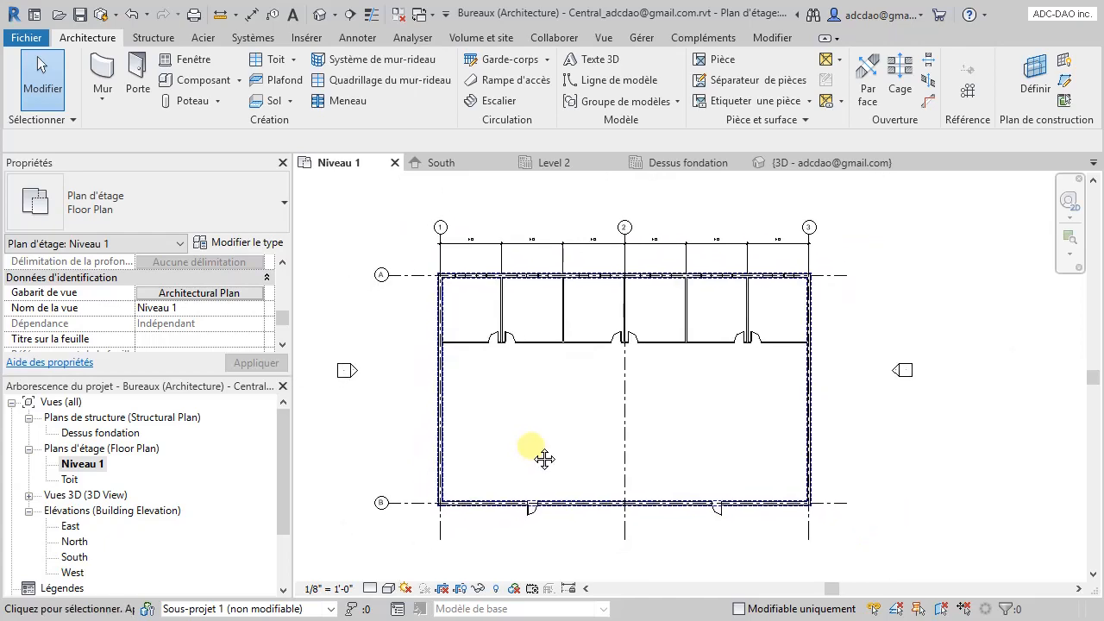